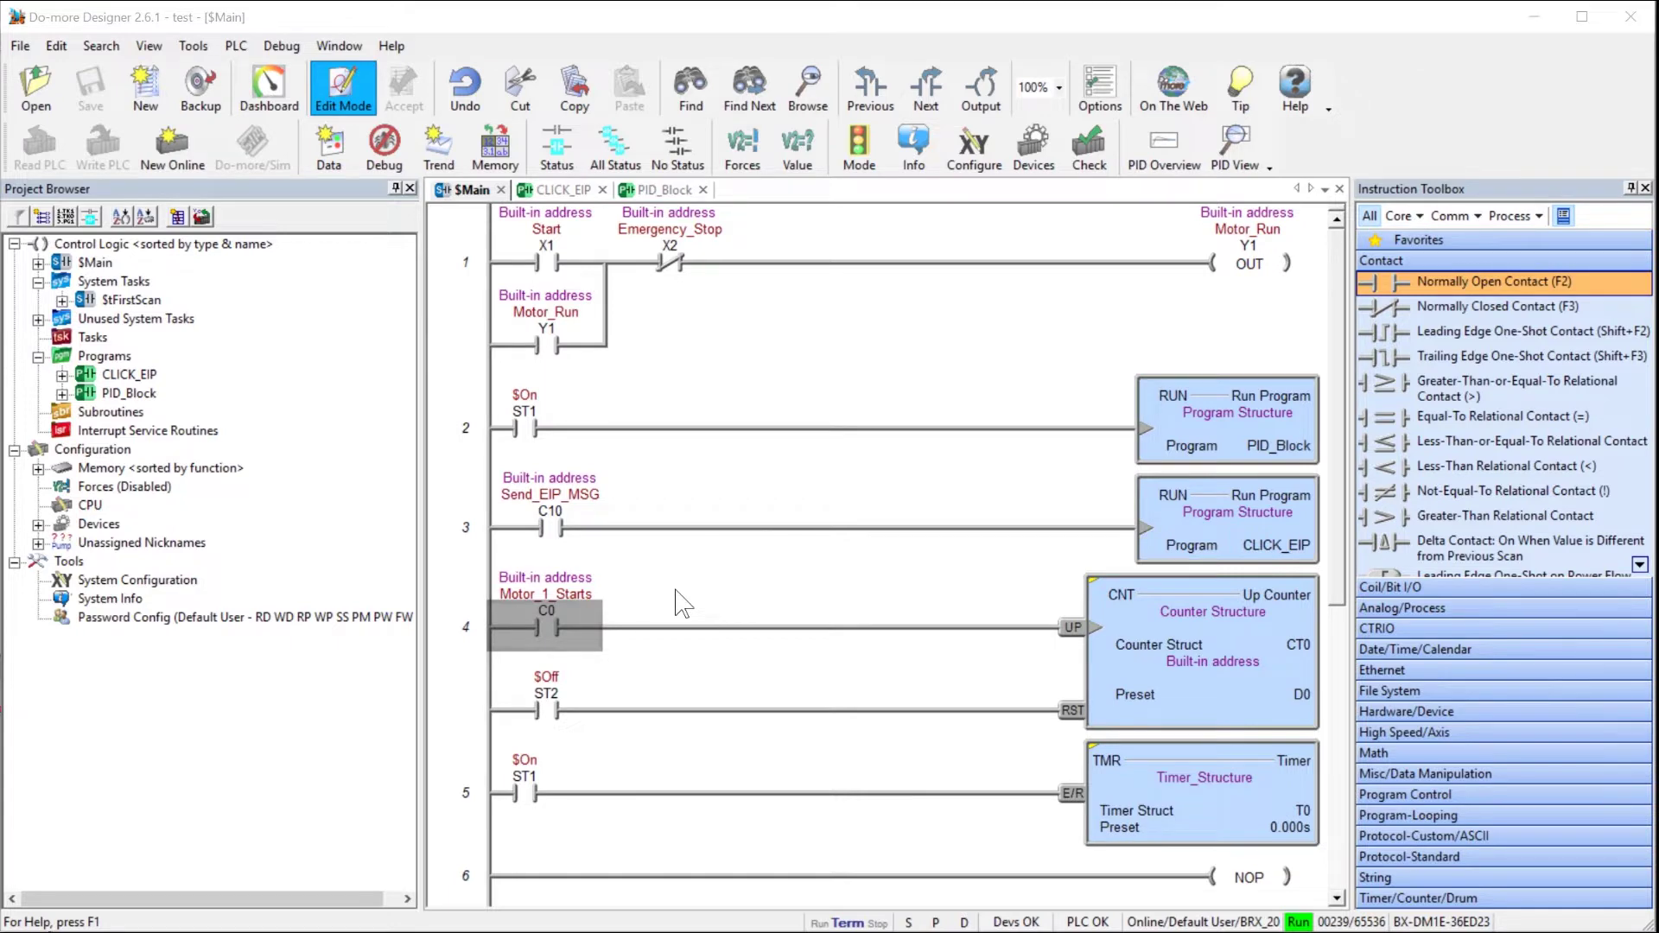
Open the Documentation Editor listing the project's elements and nicknames
{"action": "left_click", "coordinate": [177, 49]}
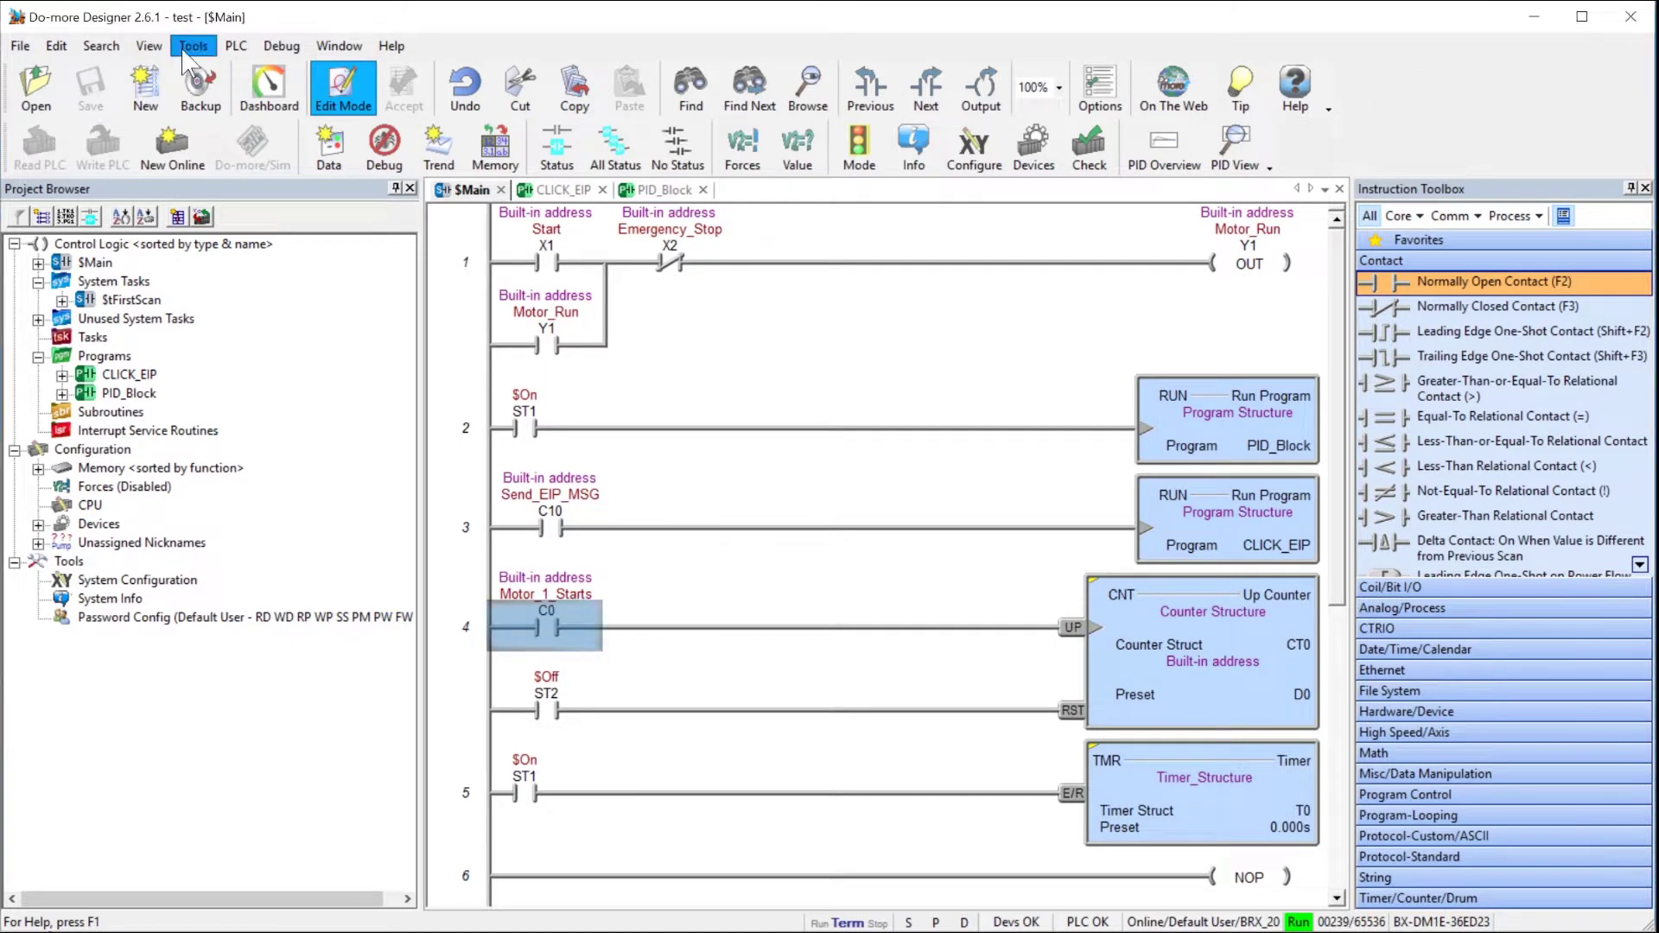
{"action": "left_click", "coordinate": [183, 46]}
{"action": "left_click", "coordinate": [285, 97]}
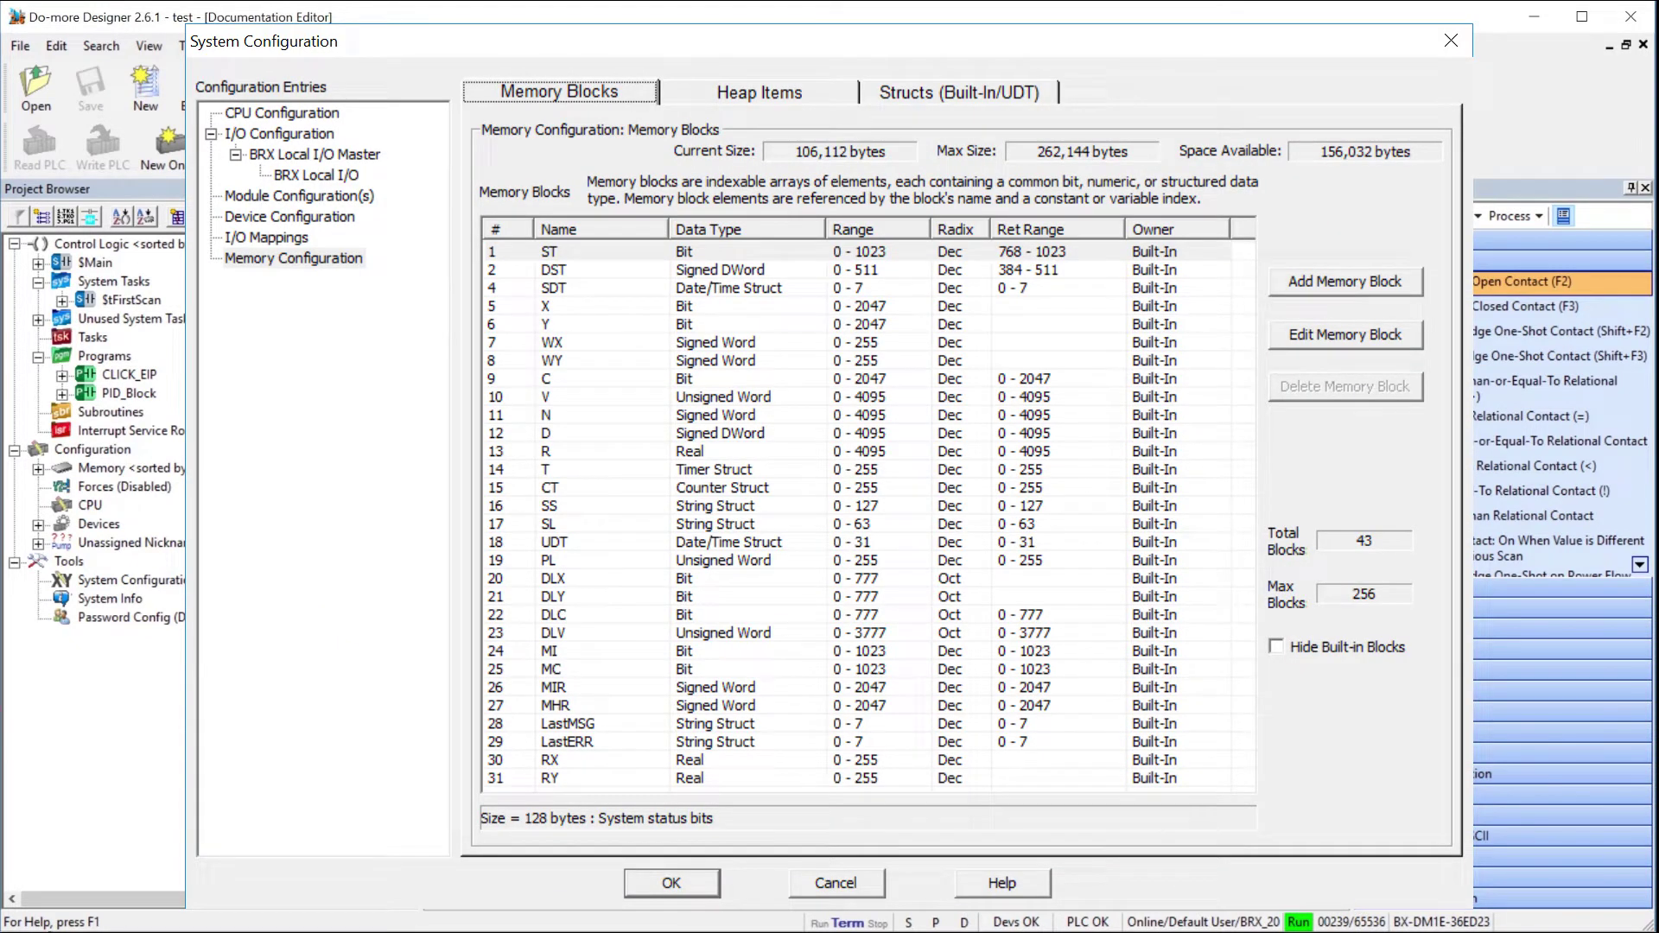
{"action": "left_click", "coordinate": [605, 306]}
{"action": "key", "text": "shift+Down"}
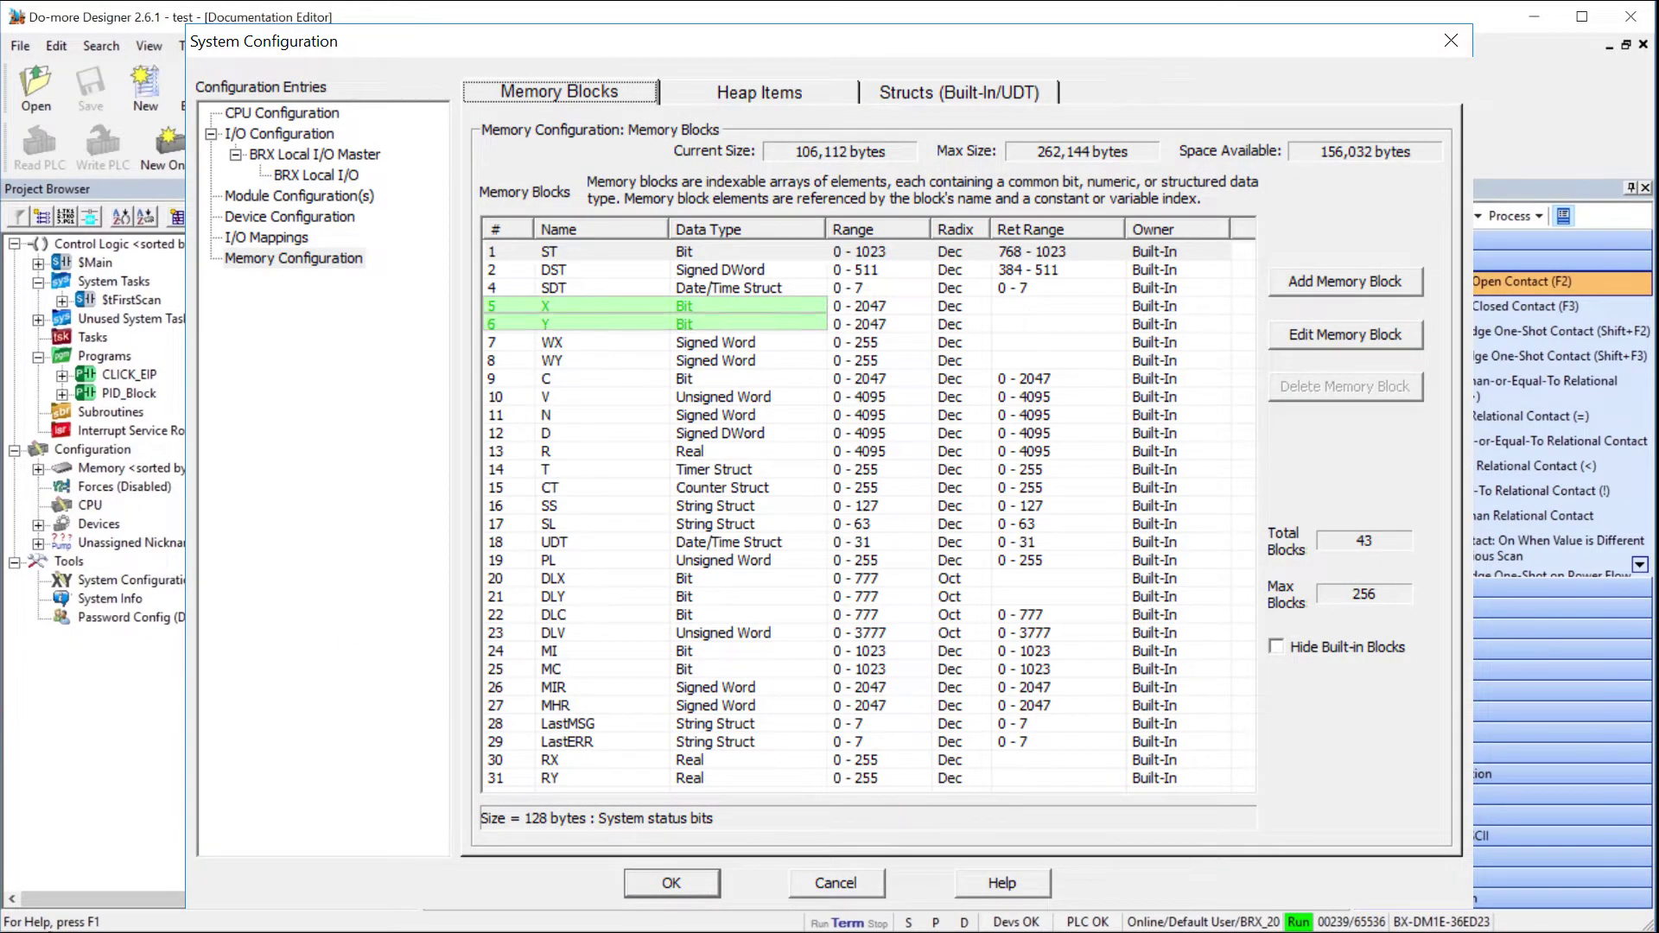
{"action": "left_click", "coordinate": [604, 378], "text": "ctrl"}
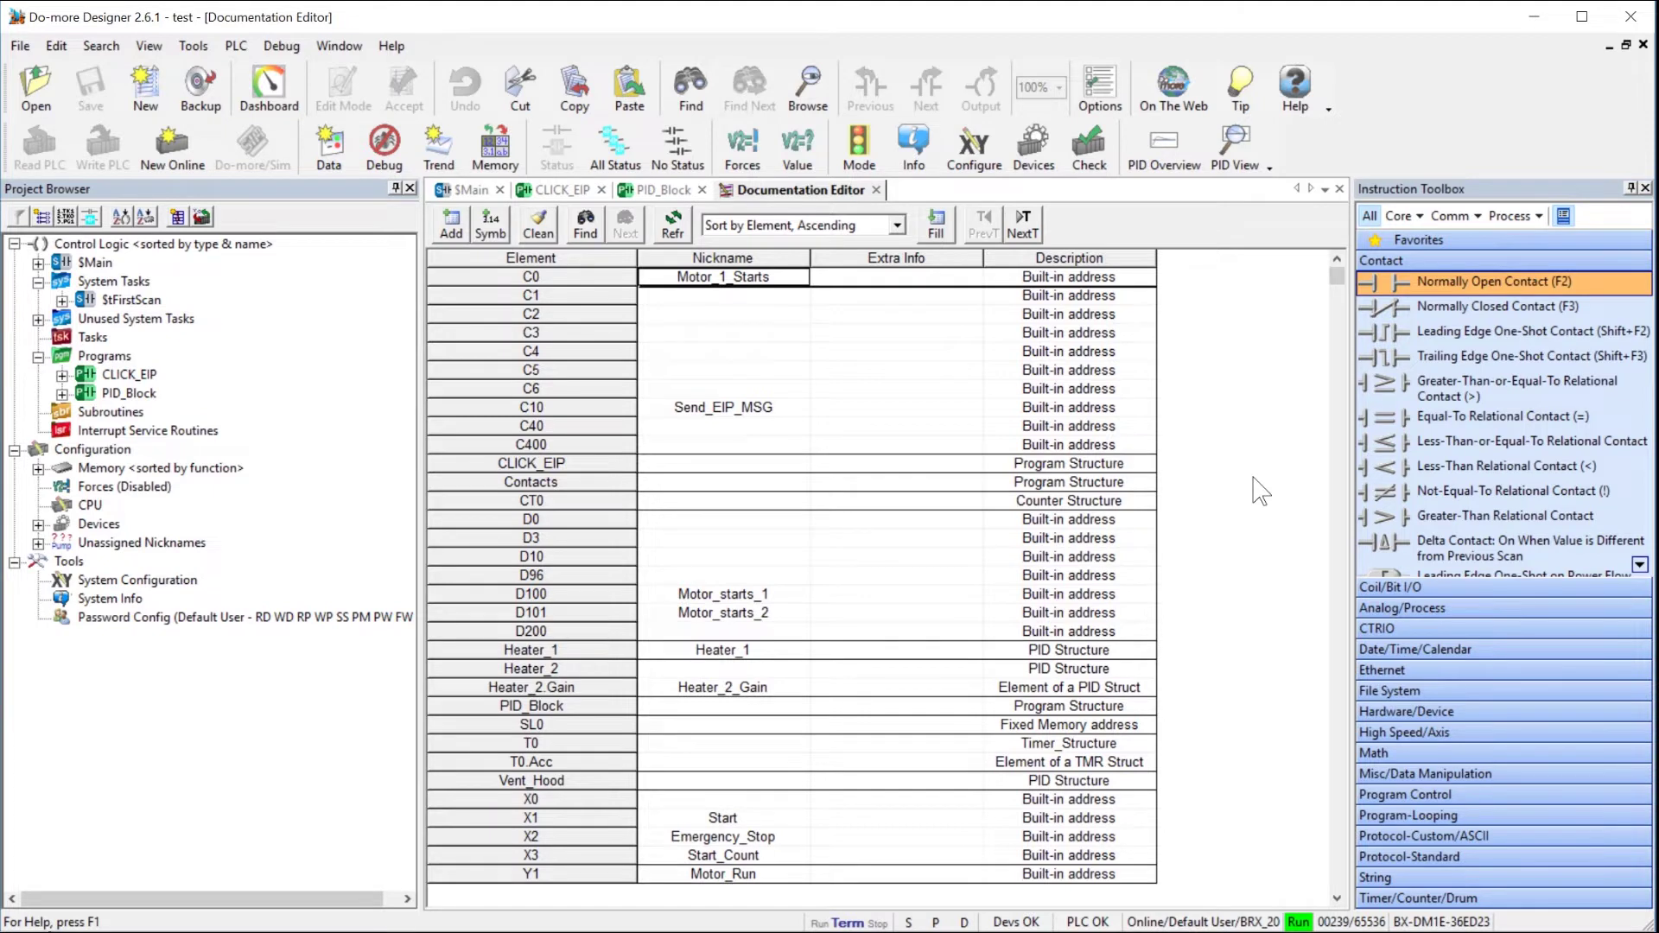
Open the export of the project's element documentation
{"action": "left_click", "coordinate": [20, 46]}
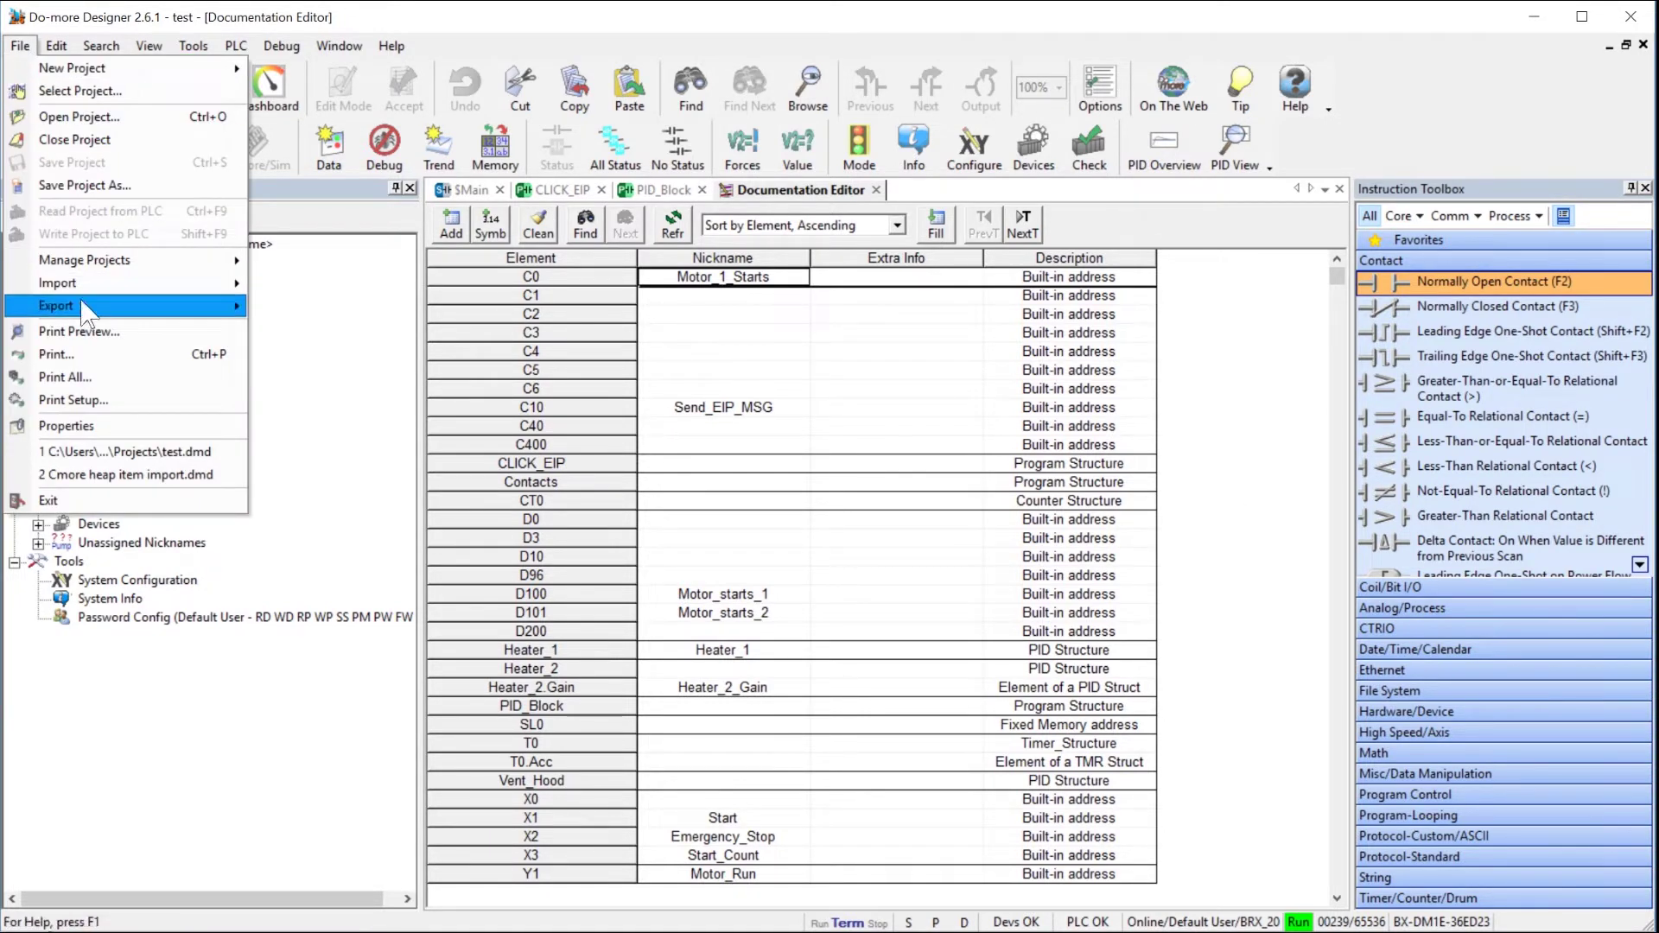
{"action": "mouse_move", "coordinate": [83, 310]}
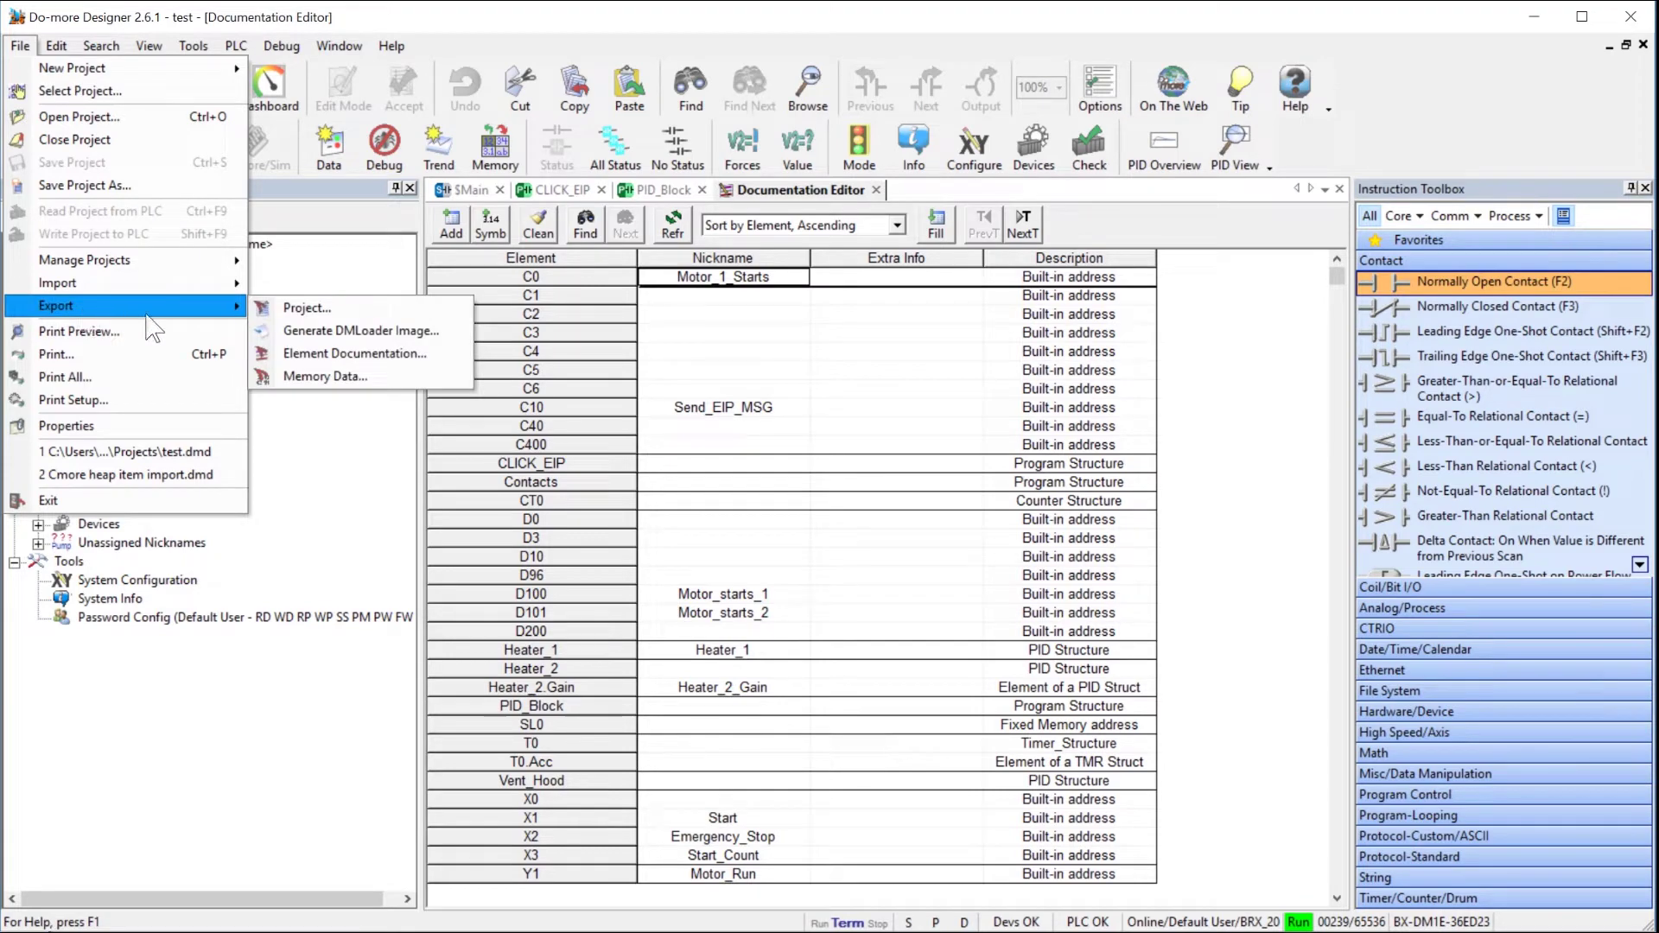
{"action": "left_click", "coordinate": [332, 361]}
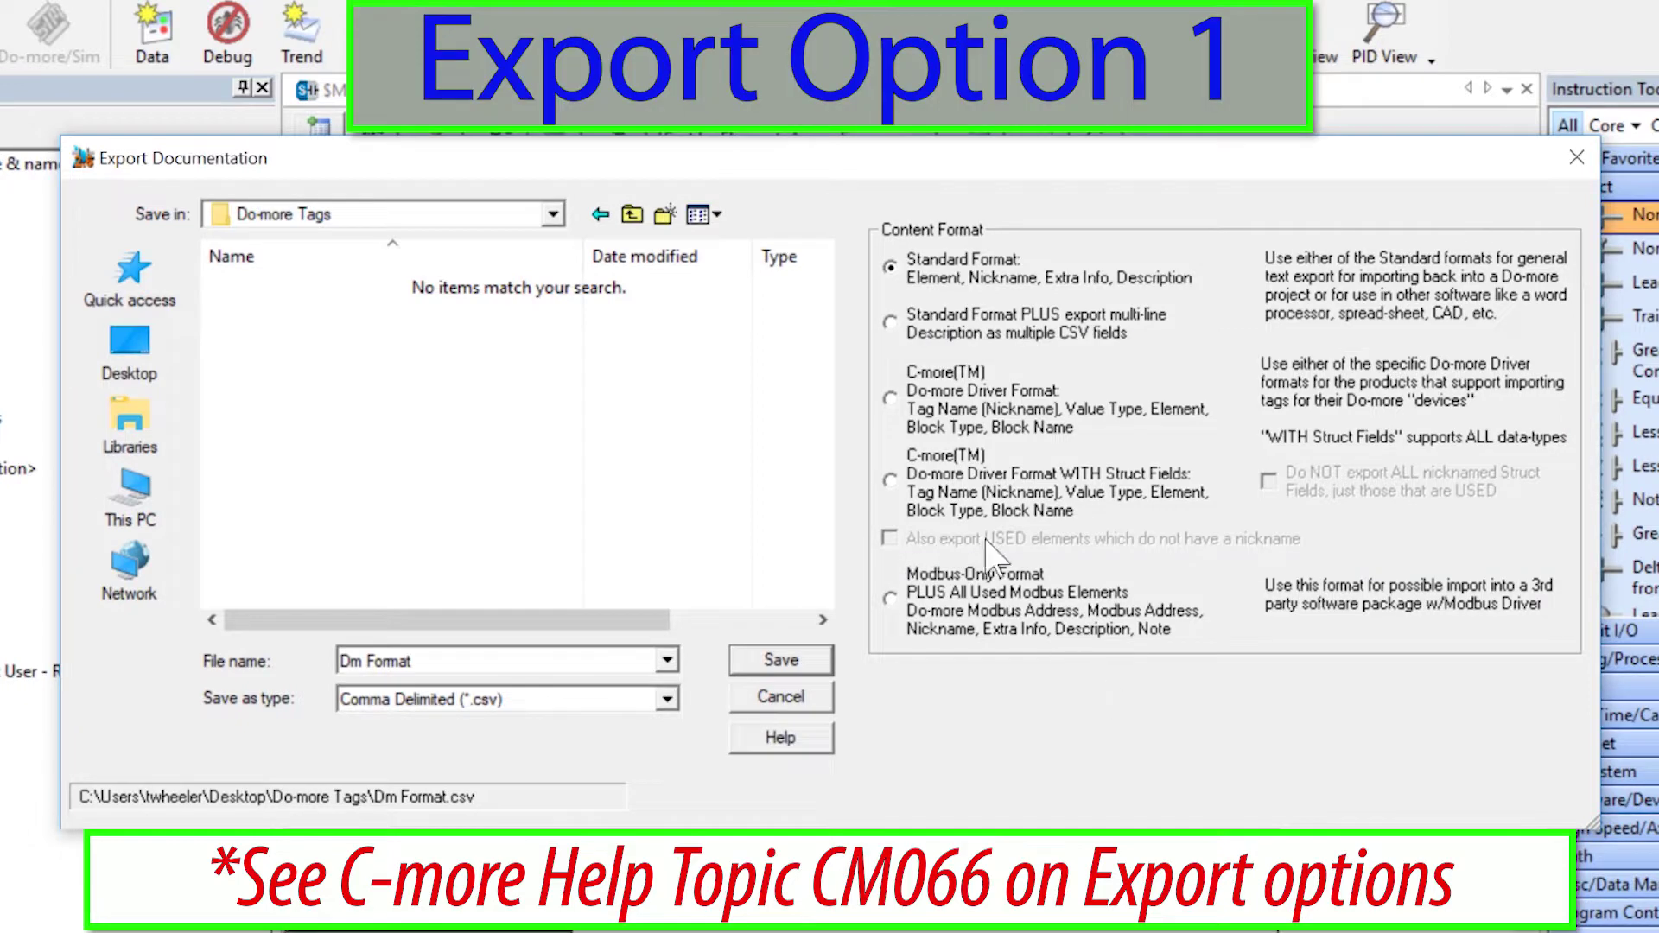
Try the C-more Do-more Driver Format without struct fields, toggling the export of used elements that have no nickname
{"action": "left_click", "coordinate": [890, 399]}
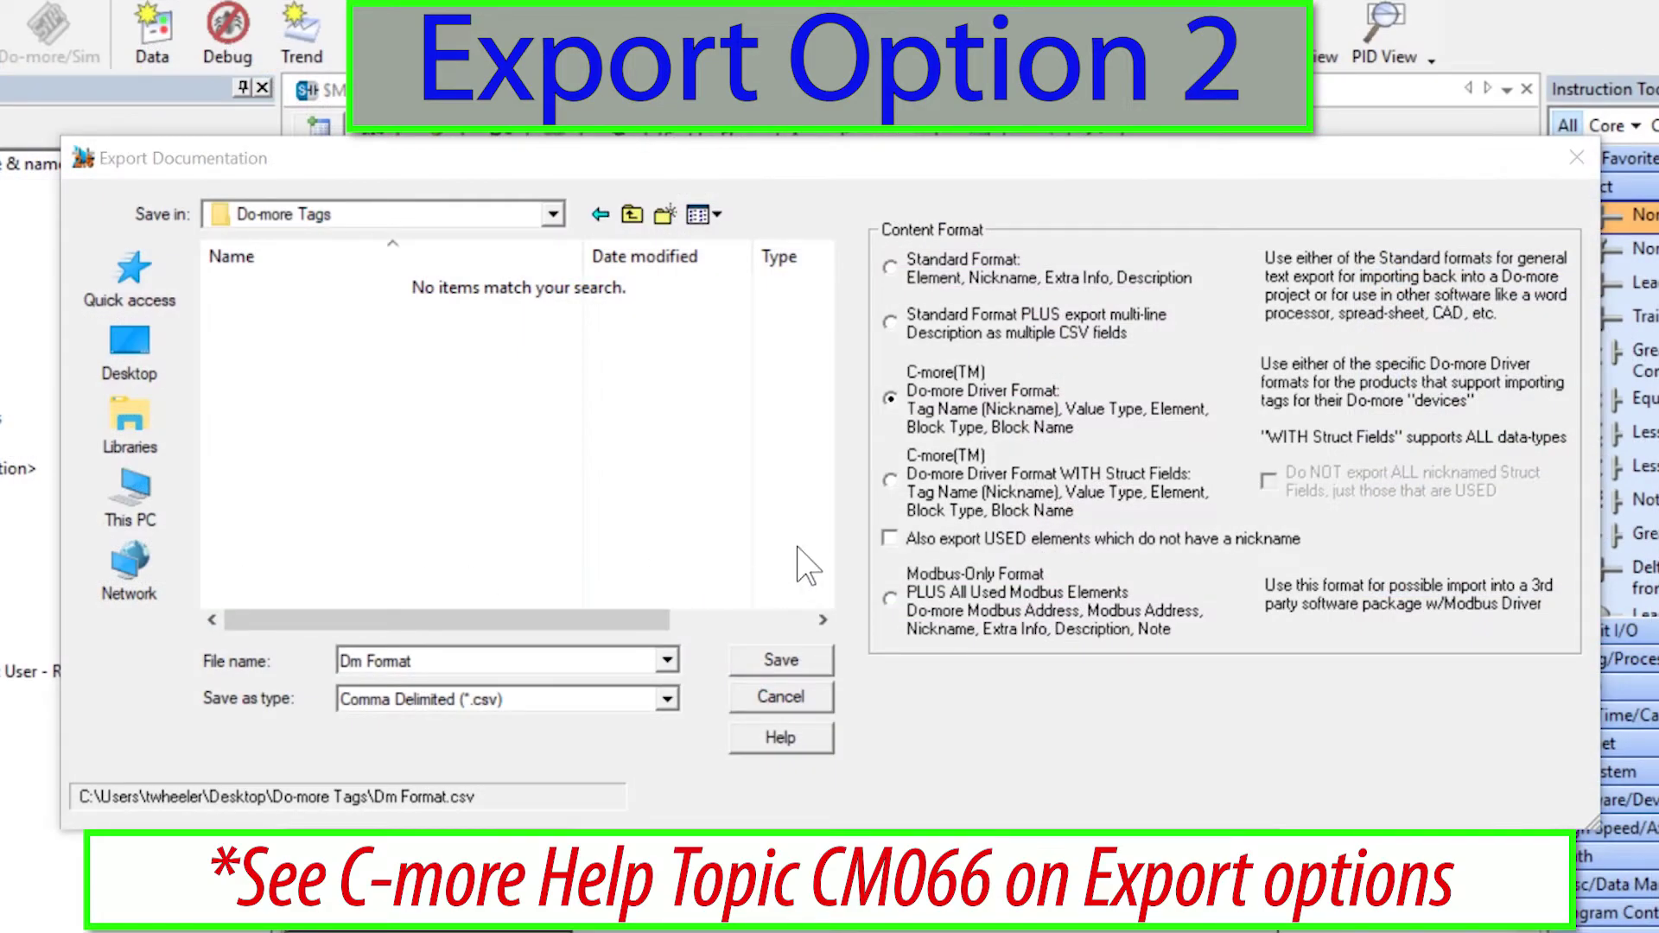
{"action": "left_click", "coordinate": [889, 538]}
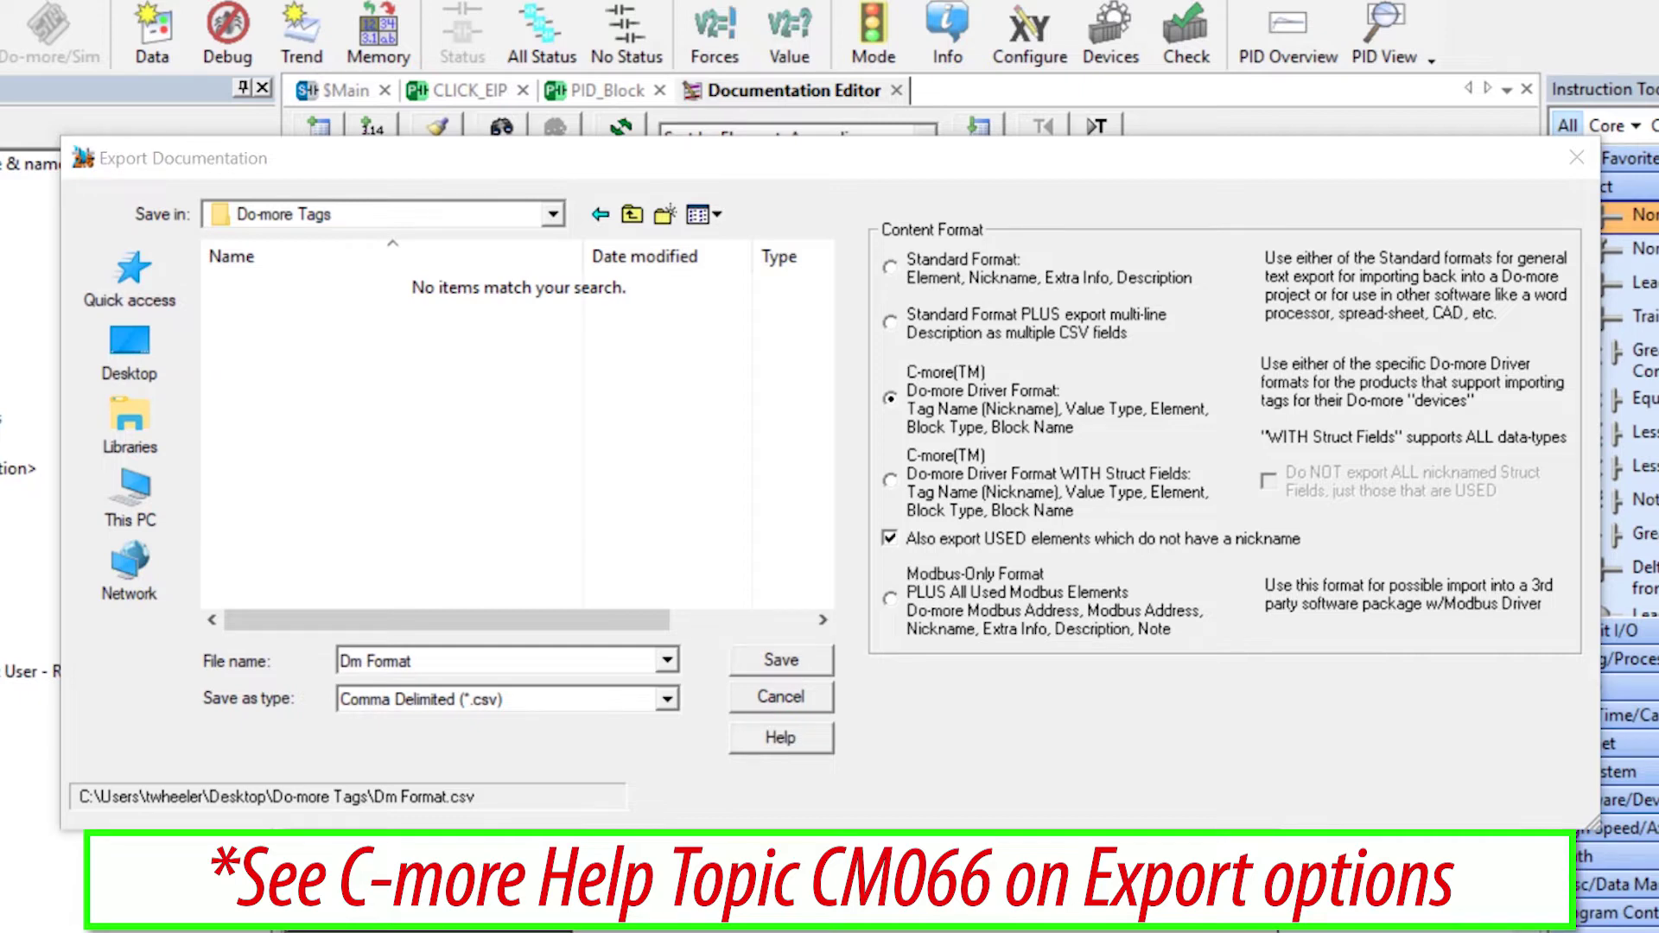
{"action": "left_click", "coordinate": [890, 537]}
Export the tags as Dm Format.csv in the Do-more Driver Format WITH Struct Fields, including used elements without a nickname and all nicknamed struct fields
{"action": "left_click", "coordinate": [892, 480]}
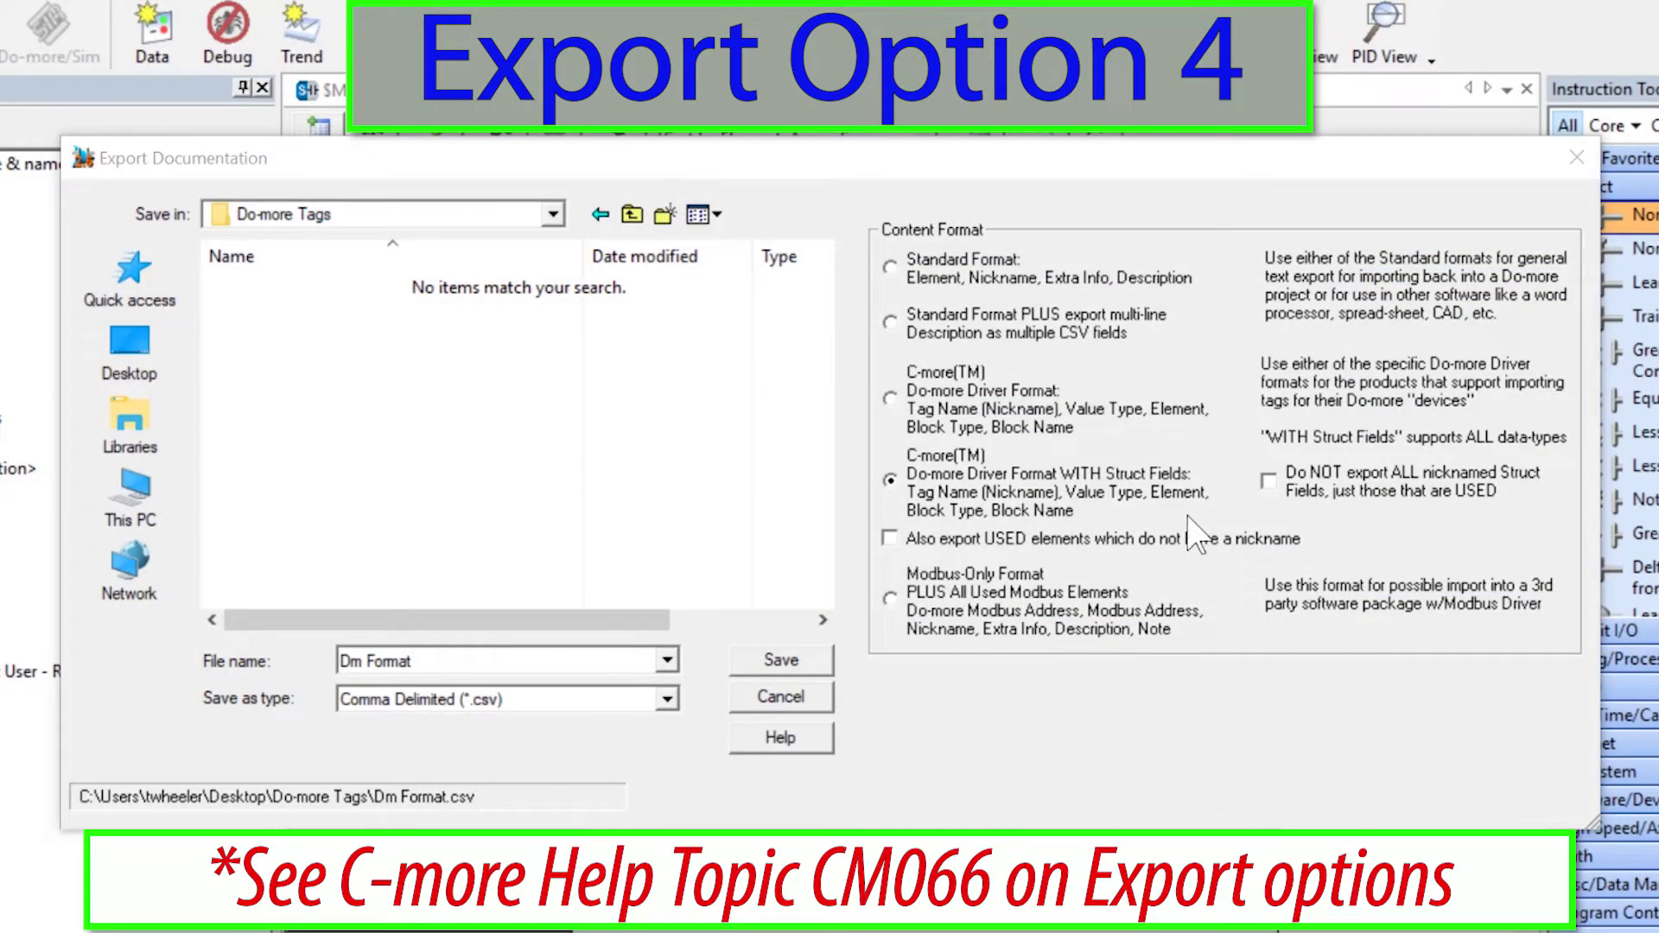
{"action": "left_click", "coordinate": [889, 538]}
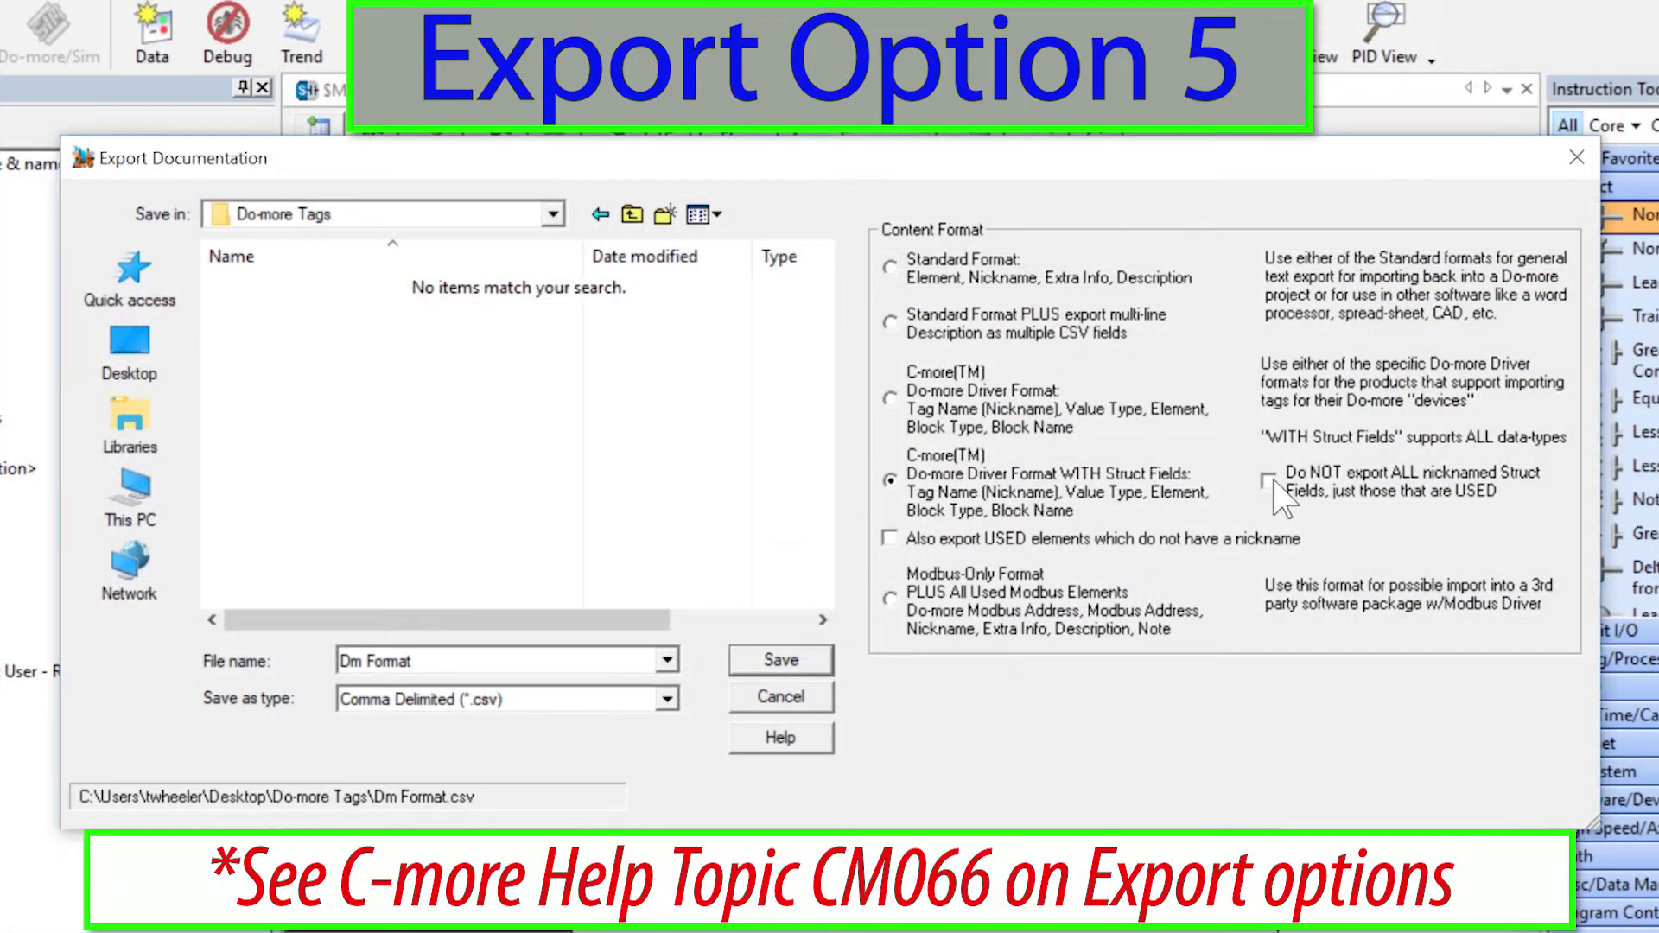
{"action": "left_click", "coordinate": [1268, 482]}
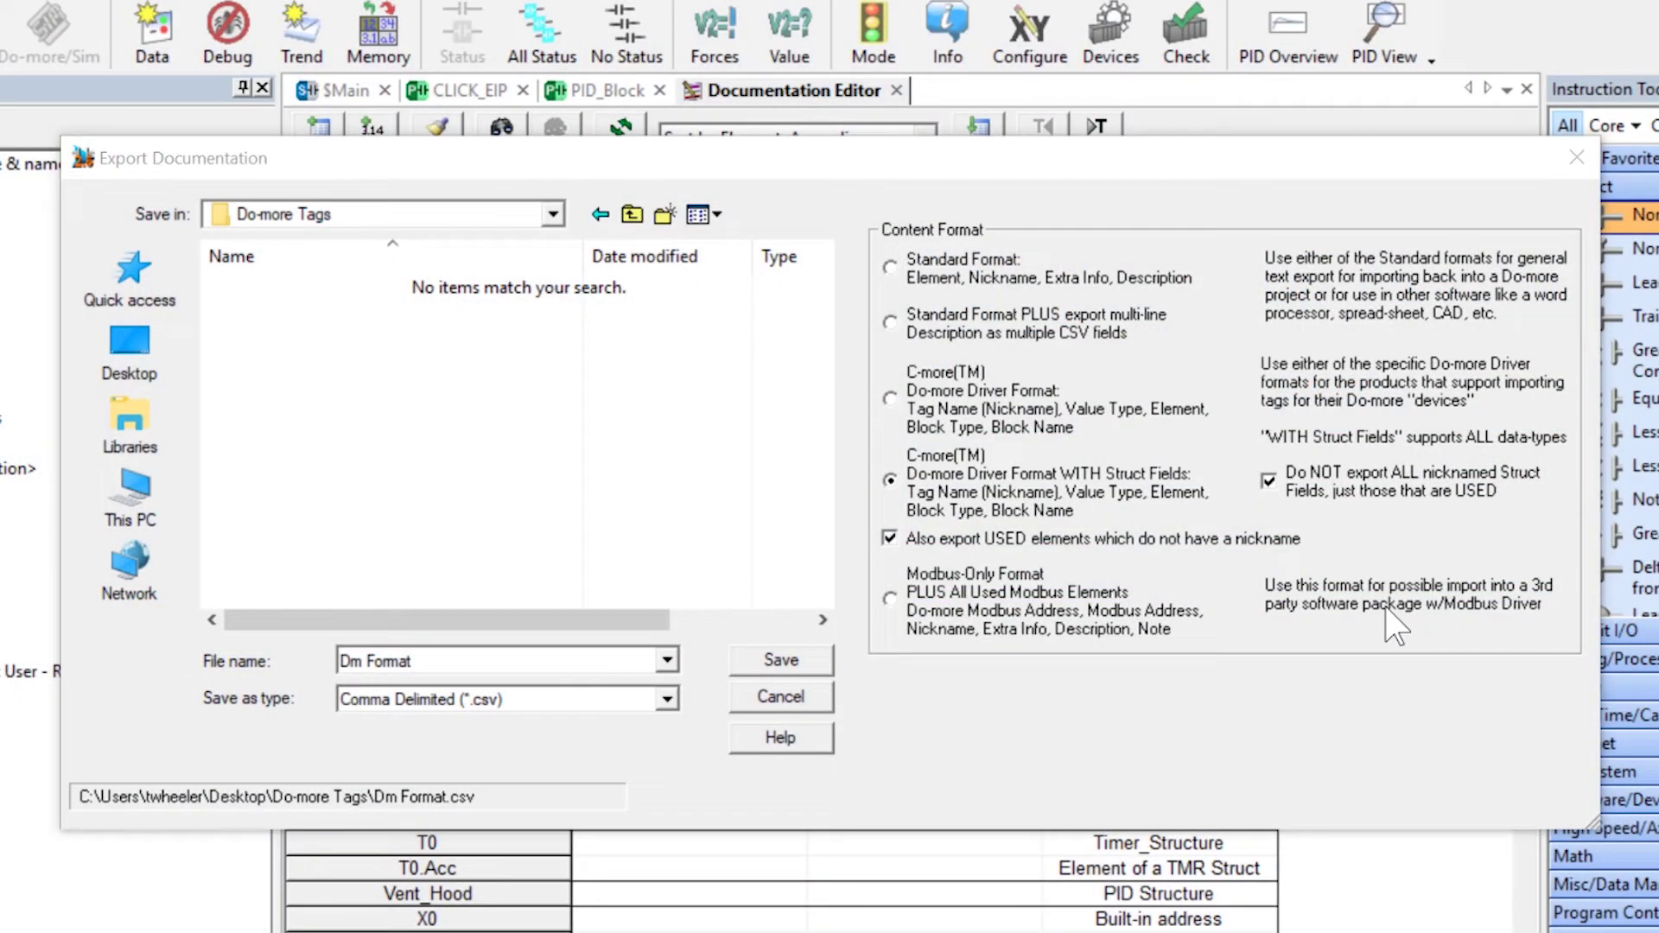
{"action": "left_click", "coordinate": [1267, 481]}
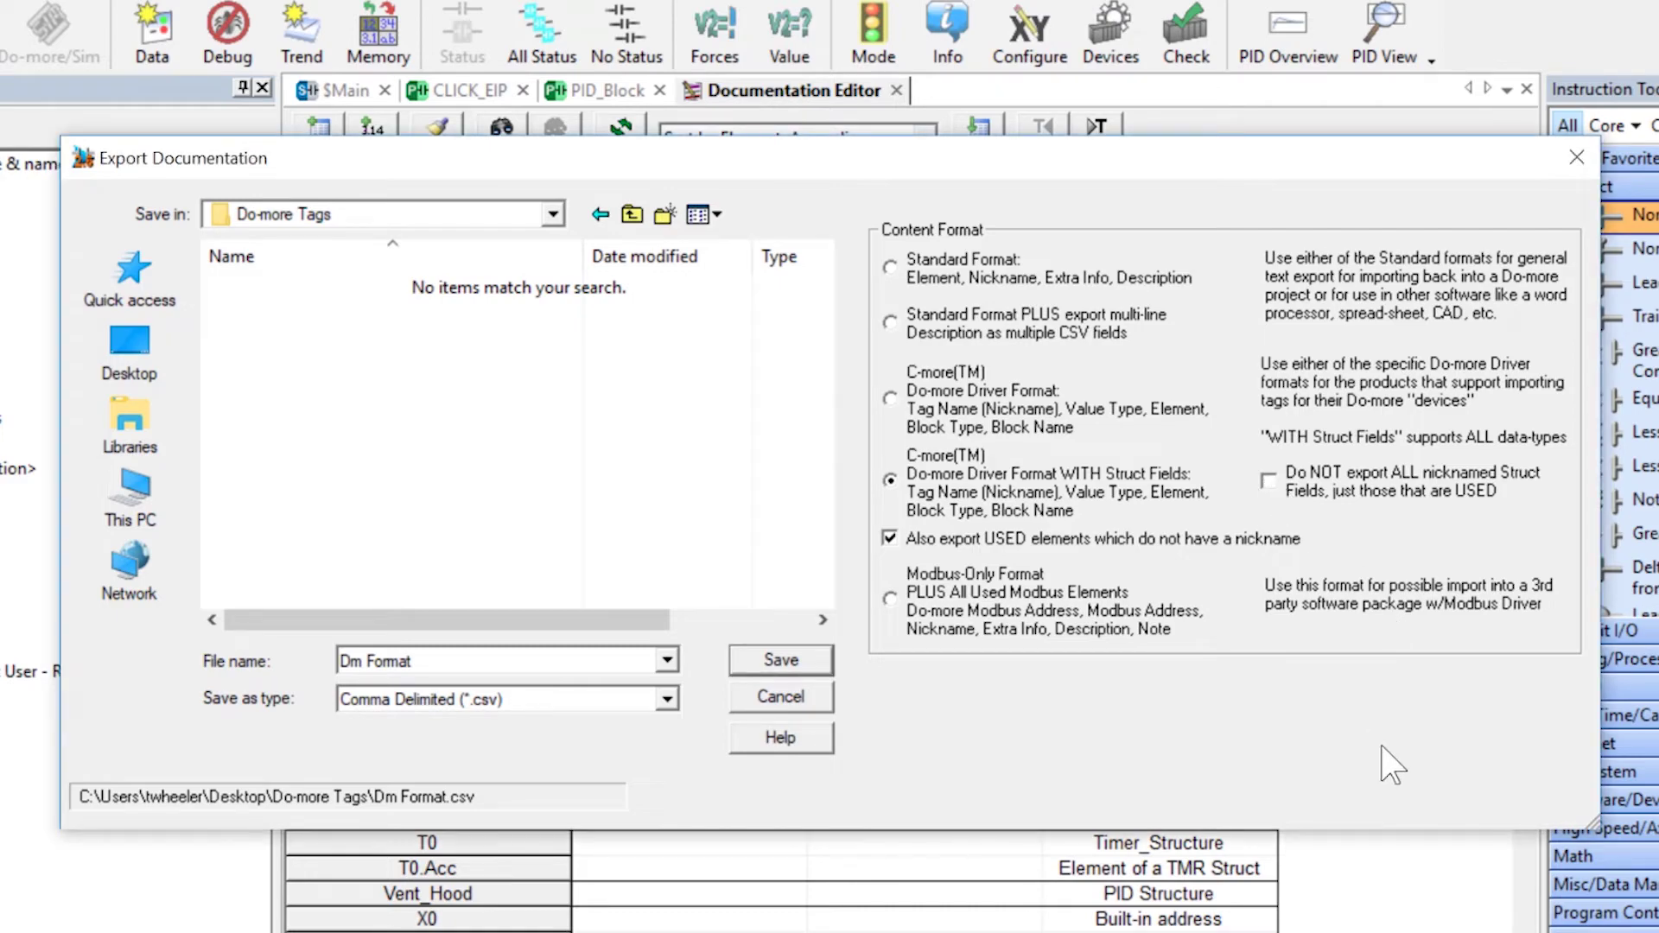
{"action": "left_click", "coordinate": [778, 661]}
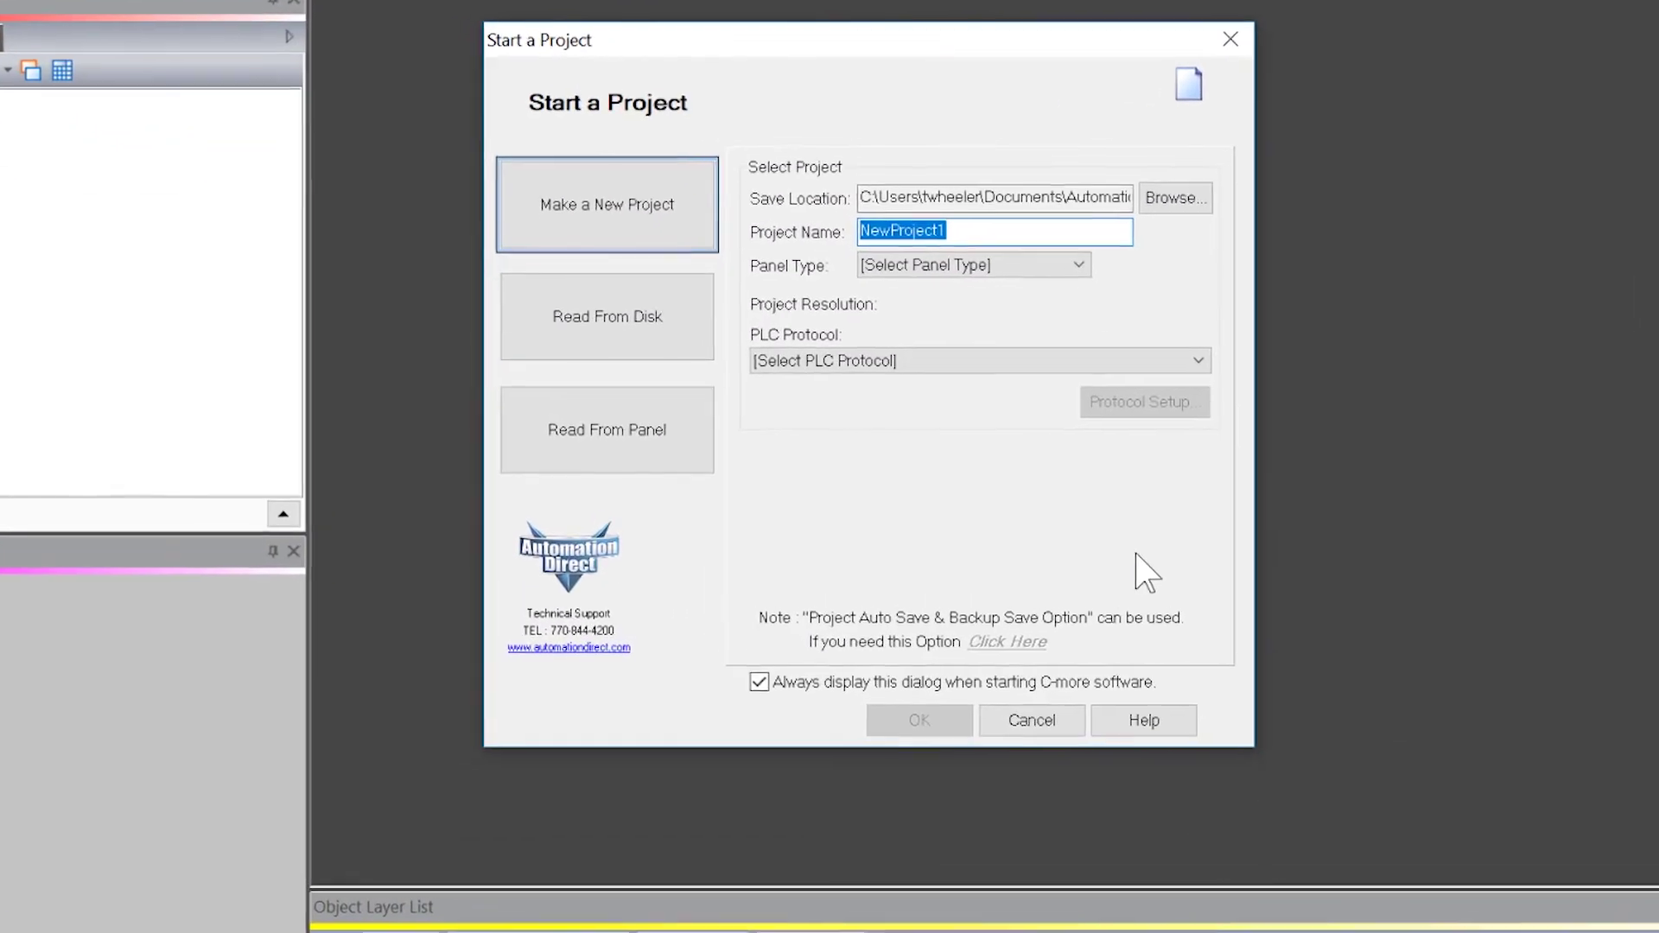
In C-more, name the new project DM_FORMAT with panel type EA9-T10WCL and protocol AutomationDirect Do-more Ethernet Symbolic Addressing (Full Memory)
{"action": "type", "text": "D"}
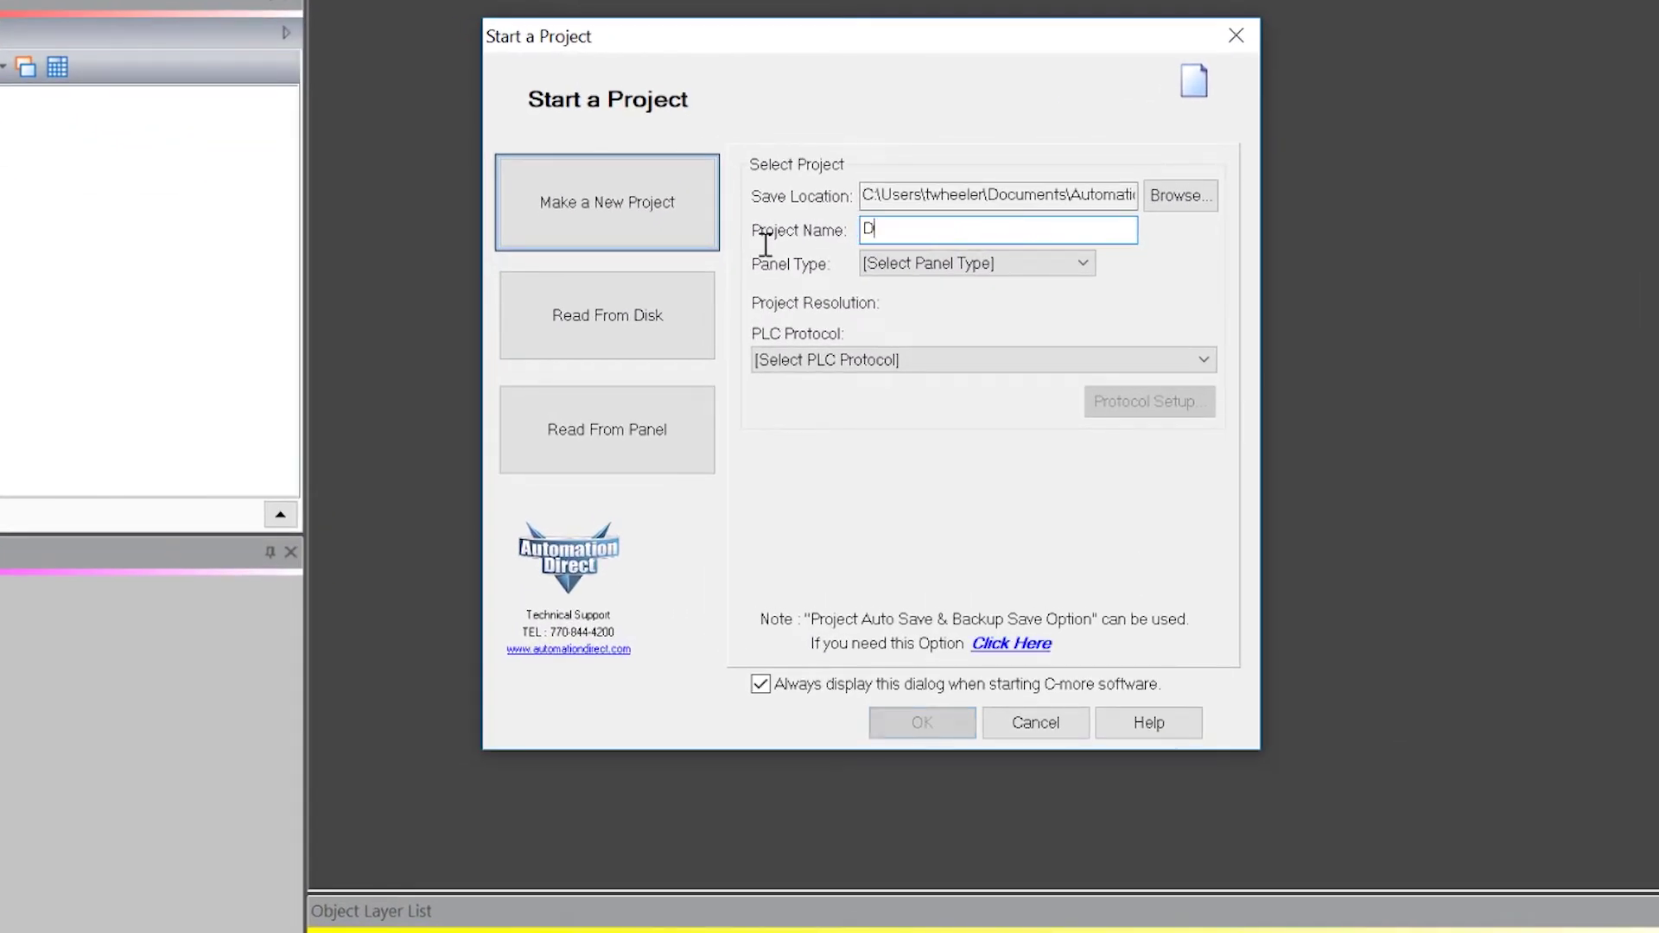
{"action": "type", "text": "M_FORMAT"}
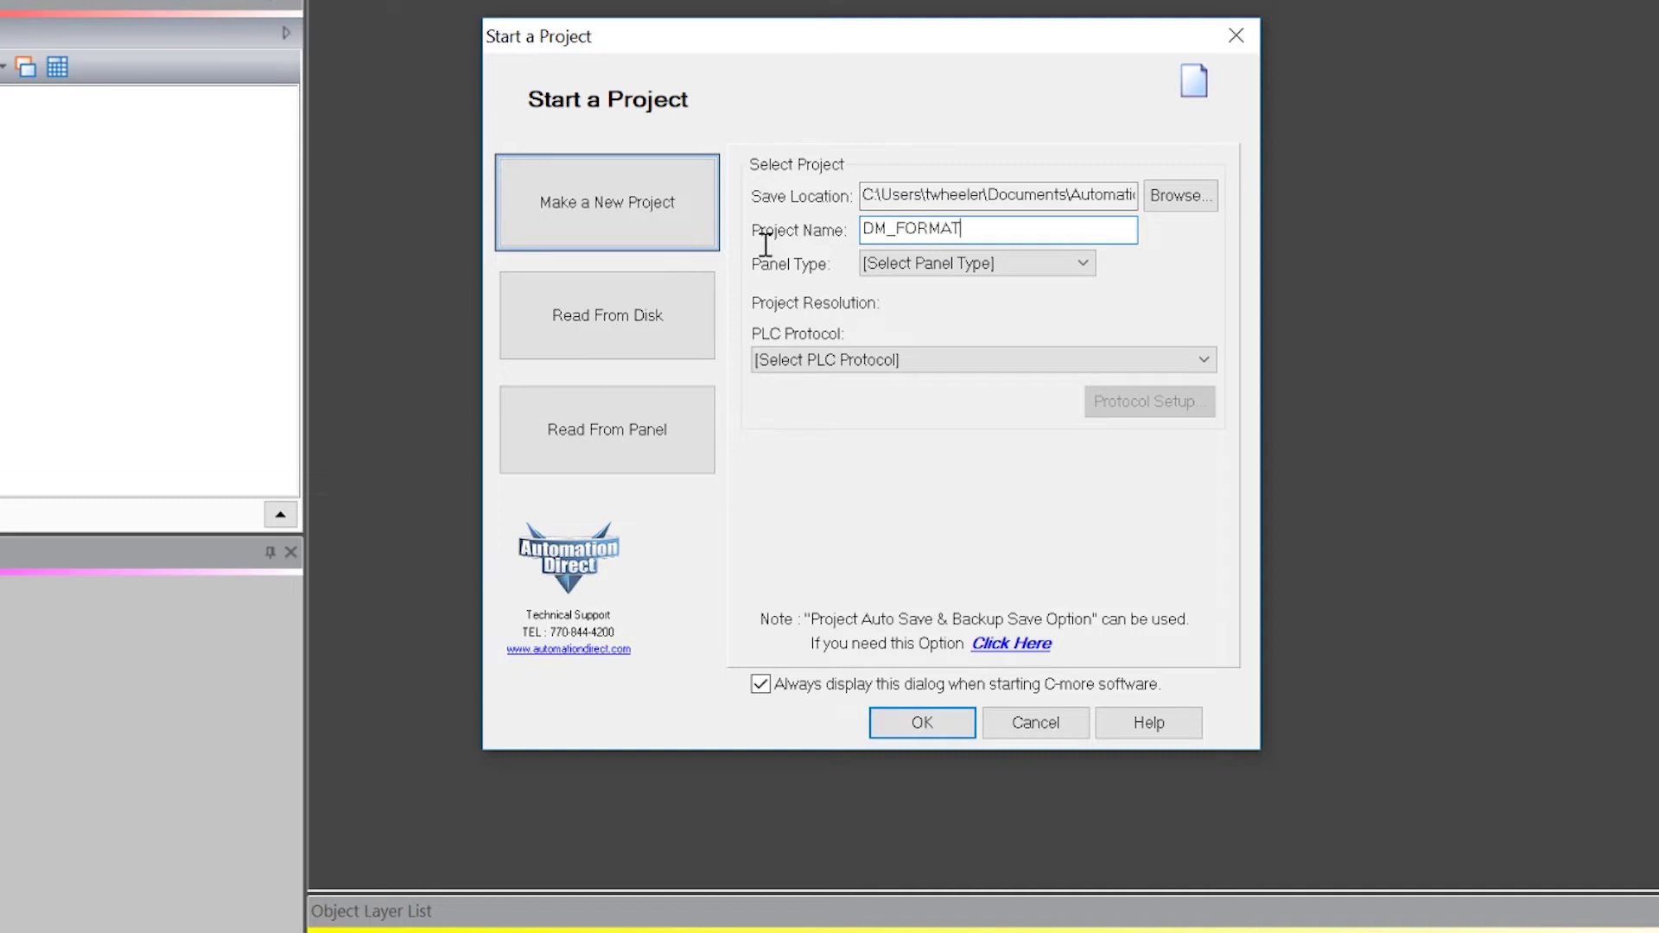
{"action": "left_click", "coordinate": [967, 266]}
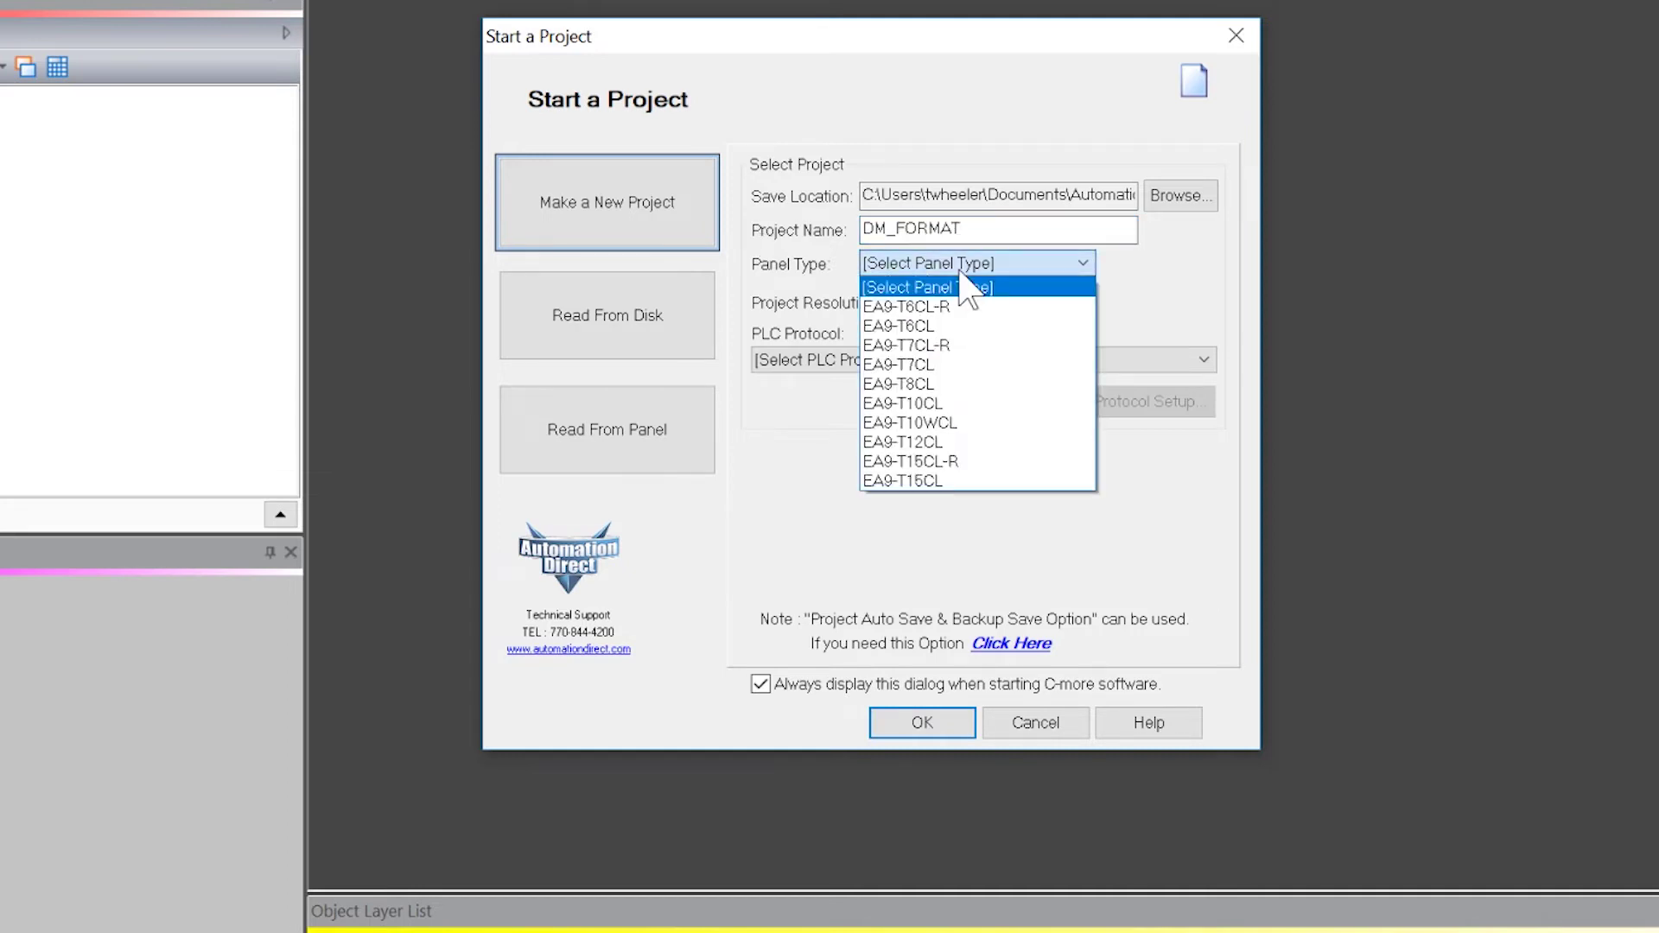
{"action": "left_click", "coordinate": [962, 423]}
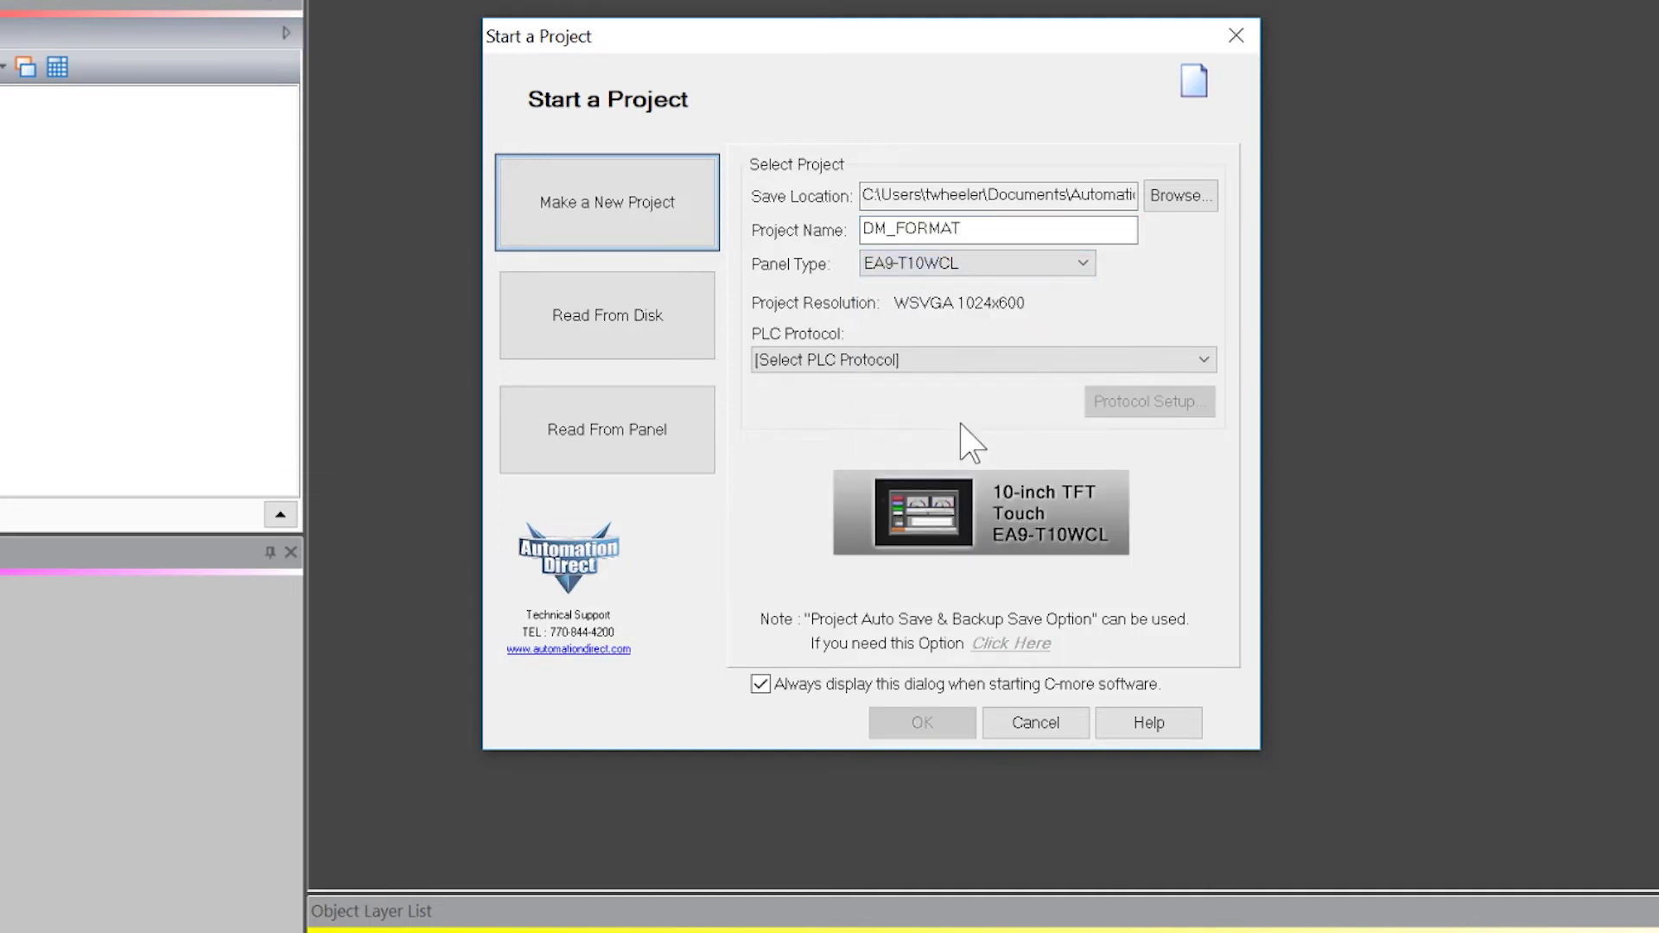
{"action": "left_click", "coordinate": [956, 362]}
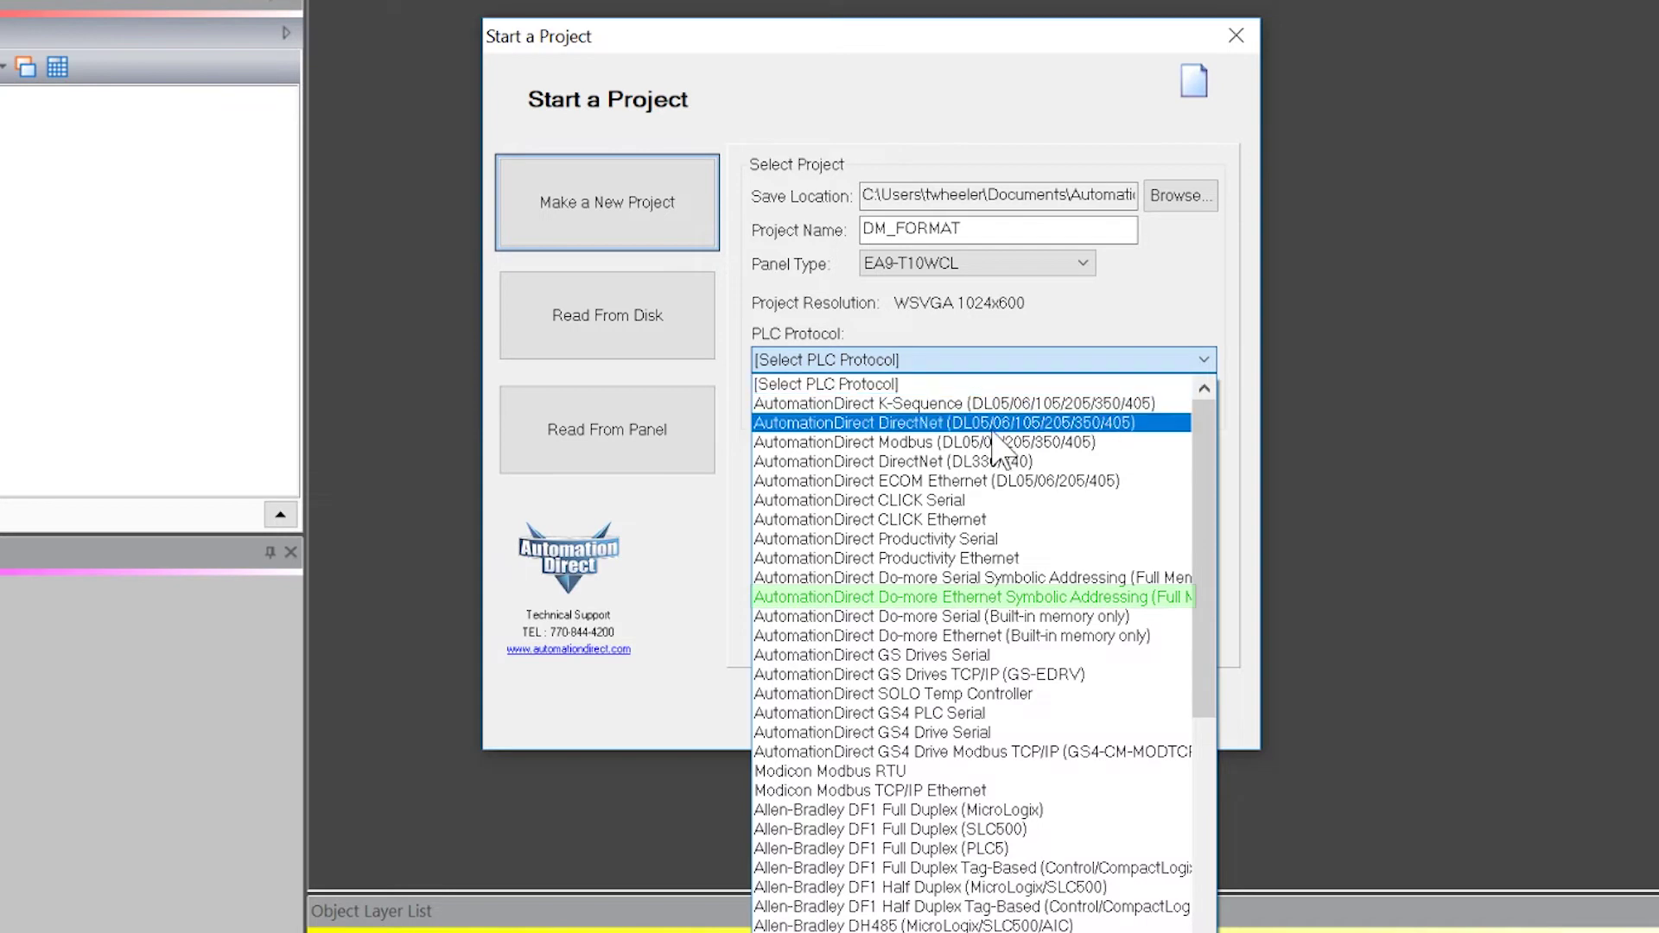
{"action": "left_click", "coordinate": [1125, 603]}
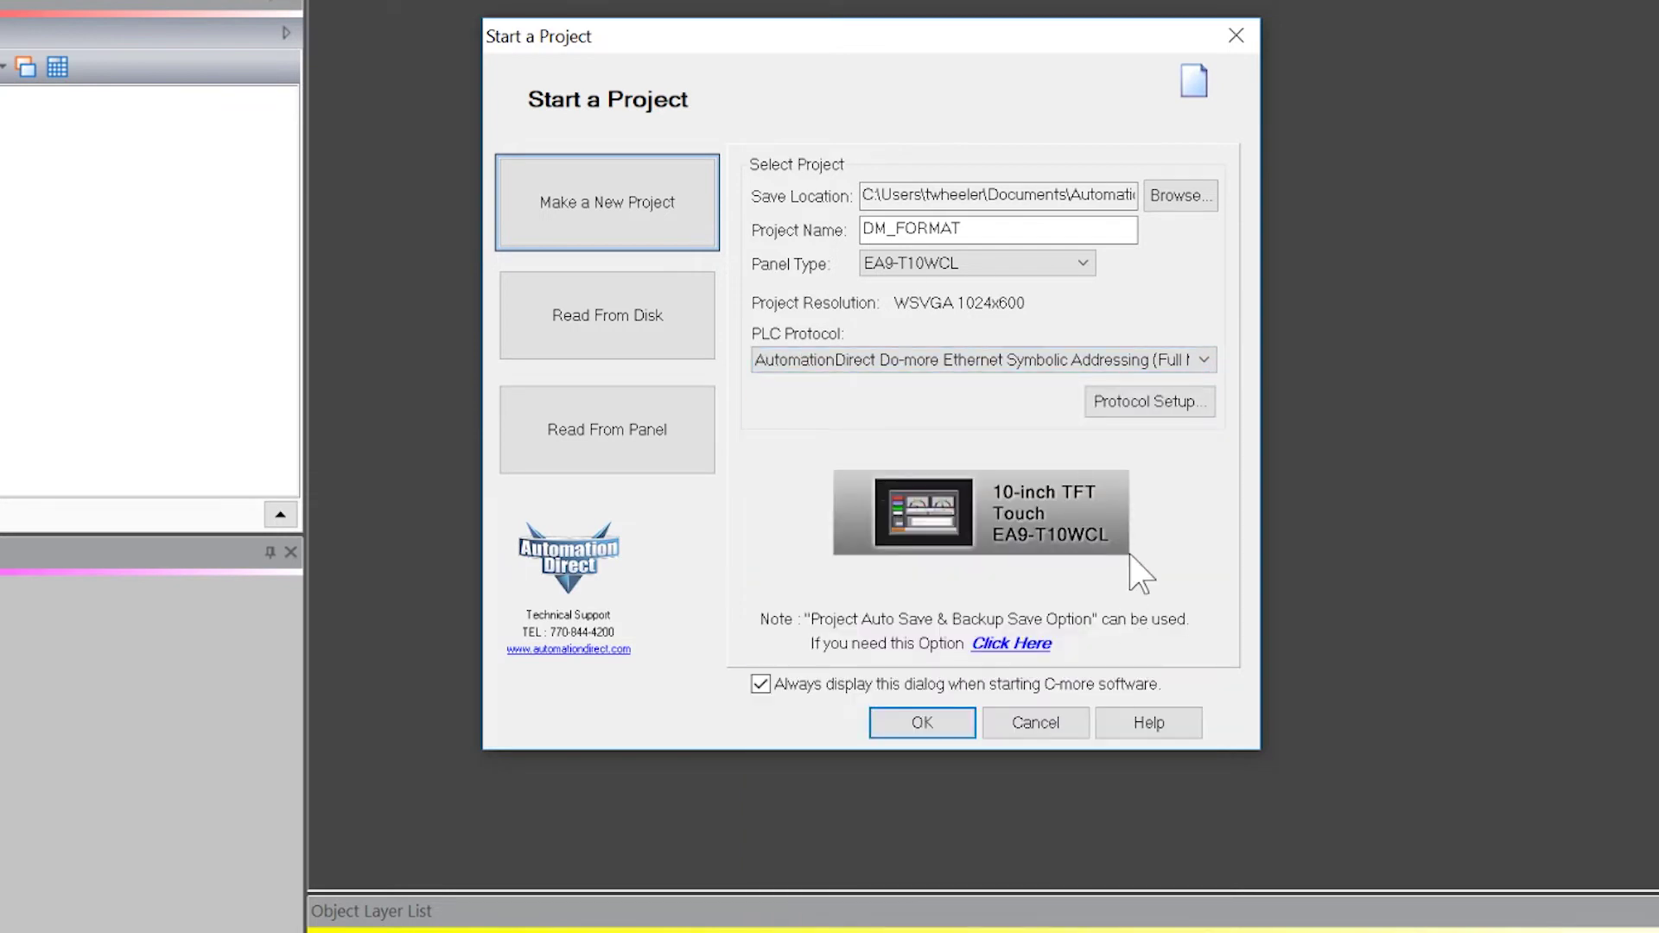
Set the protocol's PLC IP address to 192.168.1.40 and create the project
{"action": "left_click", "coordinate": [1154, 403]}
{"action": "left_click", "coordinate": [763, 107]}
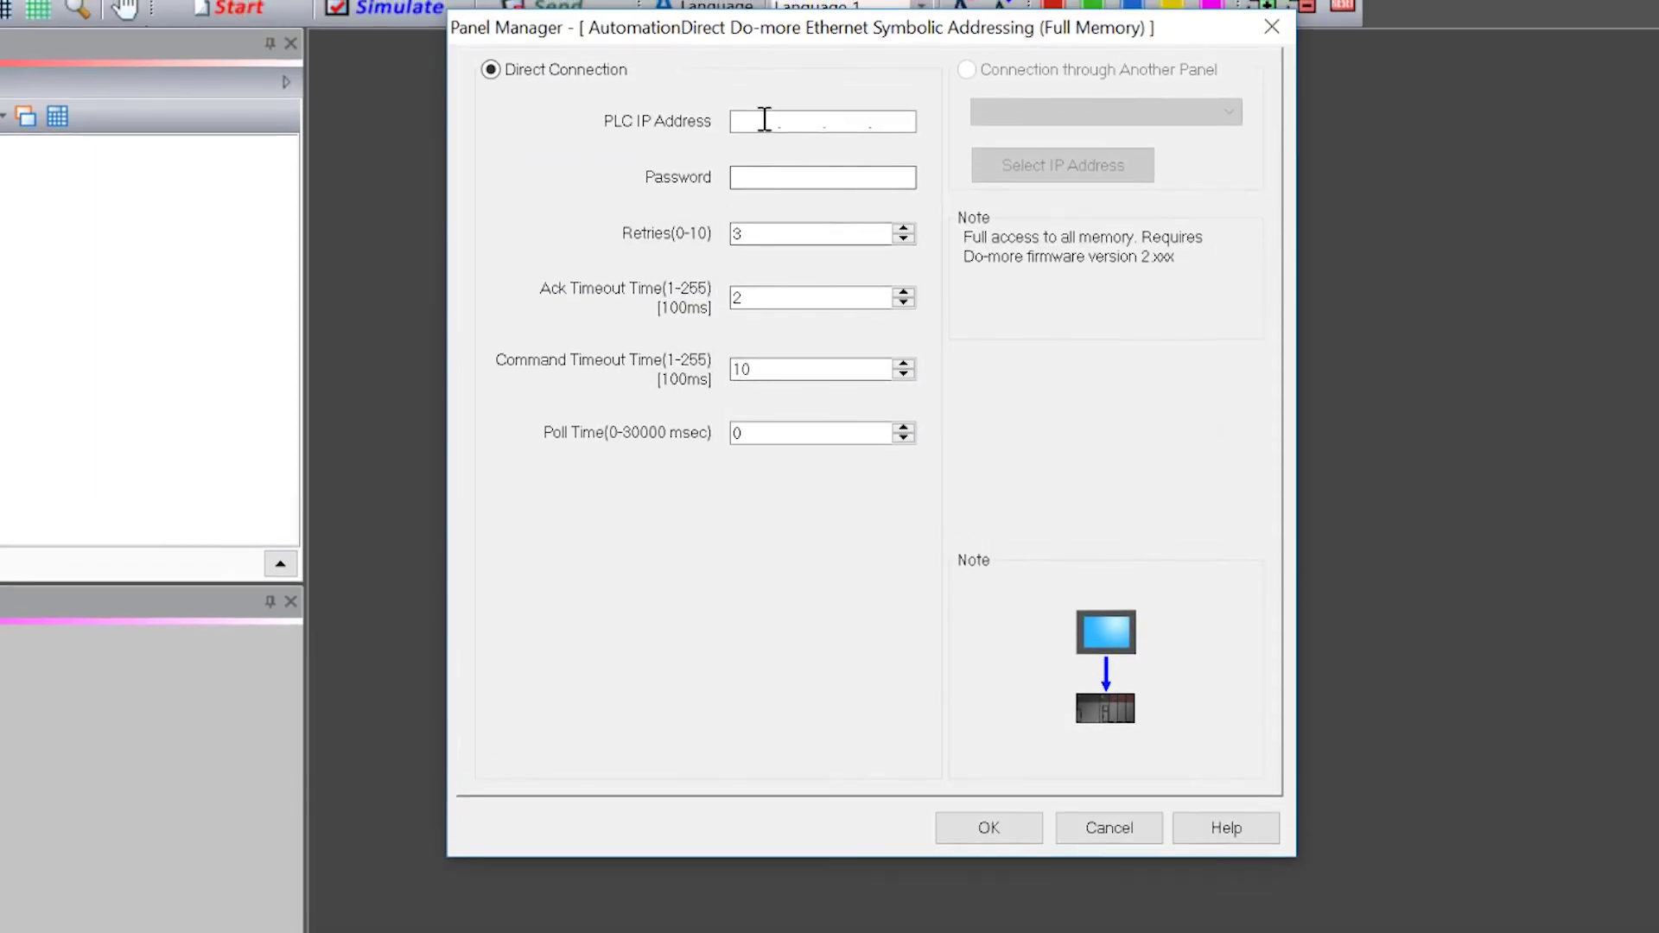
{"action": "type", "text": "192.168.1.40"}
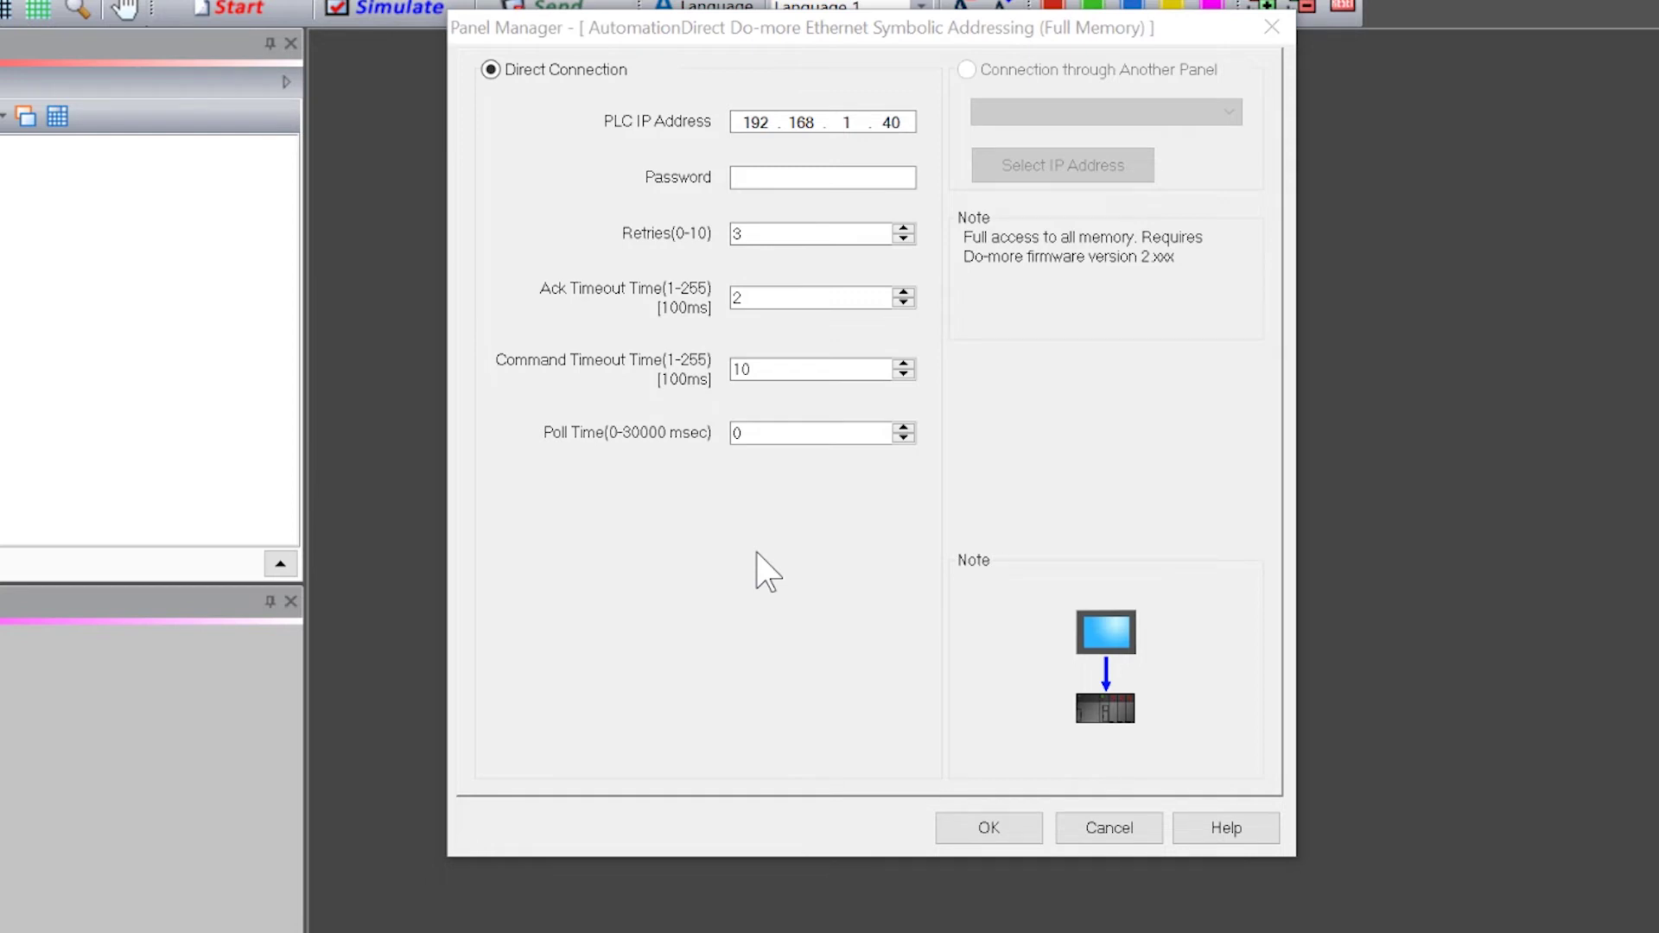
{"action": "left_click", "coordinate": [990, 827]}
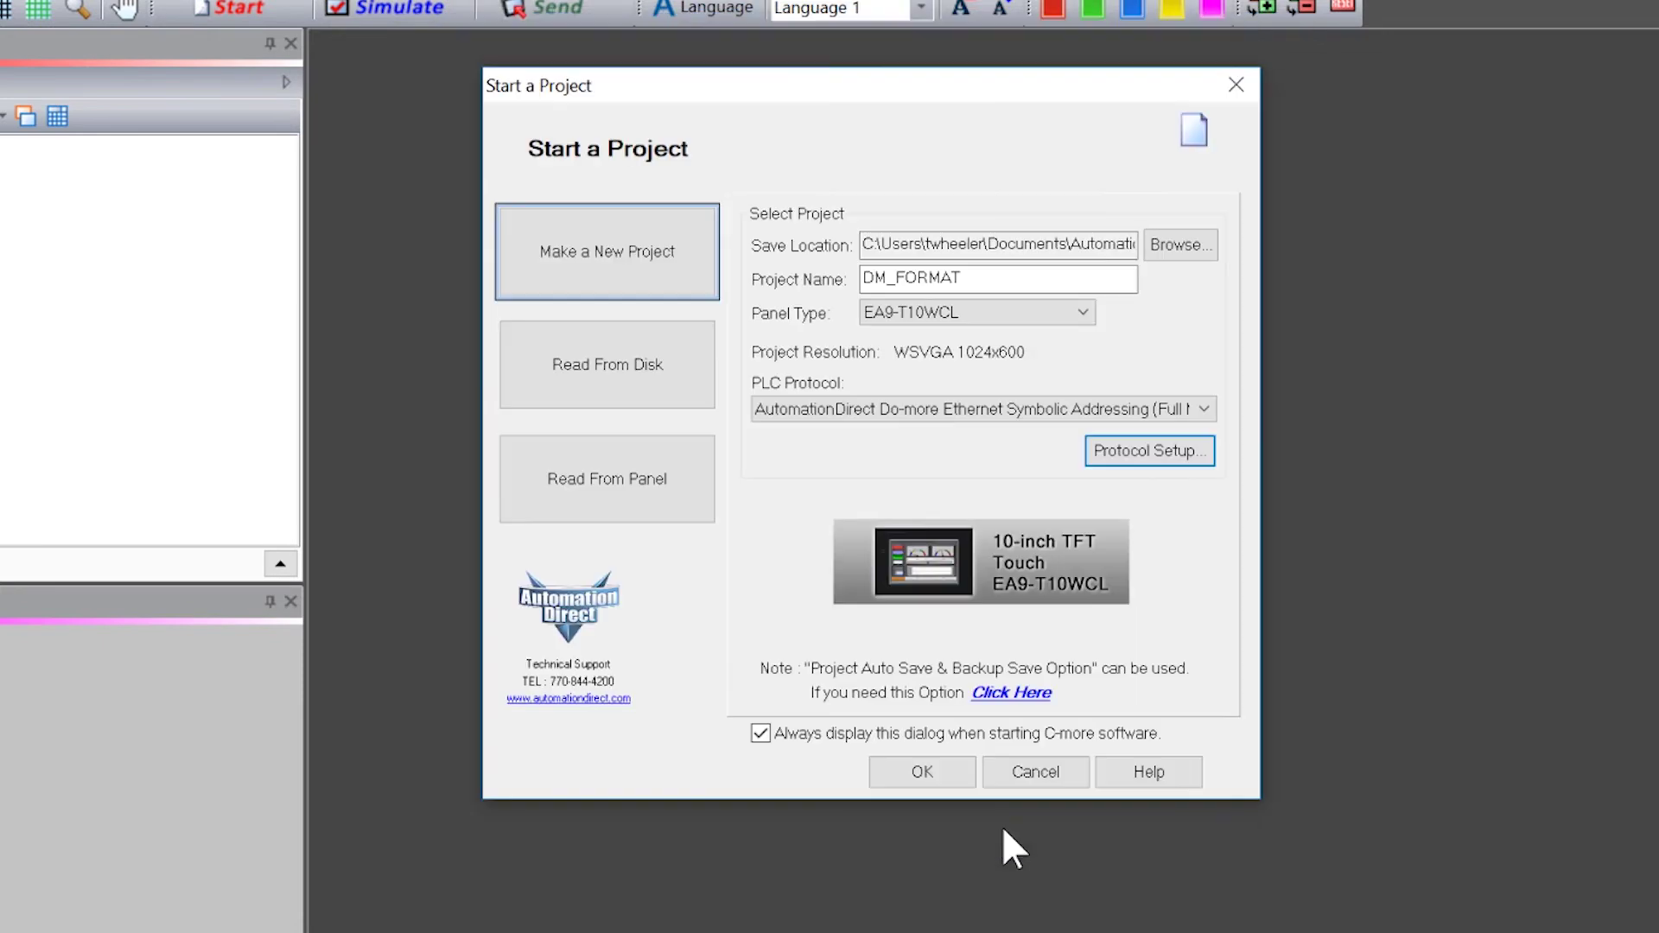
{"action": "left_click", "coordinate": [937, 775]}
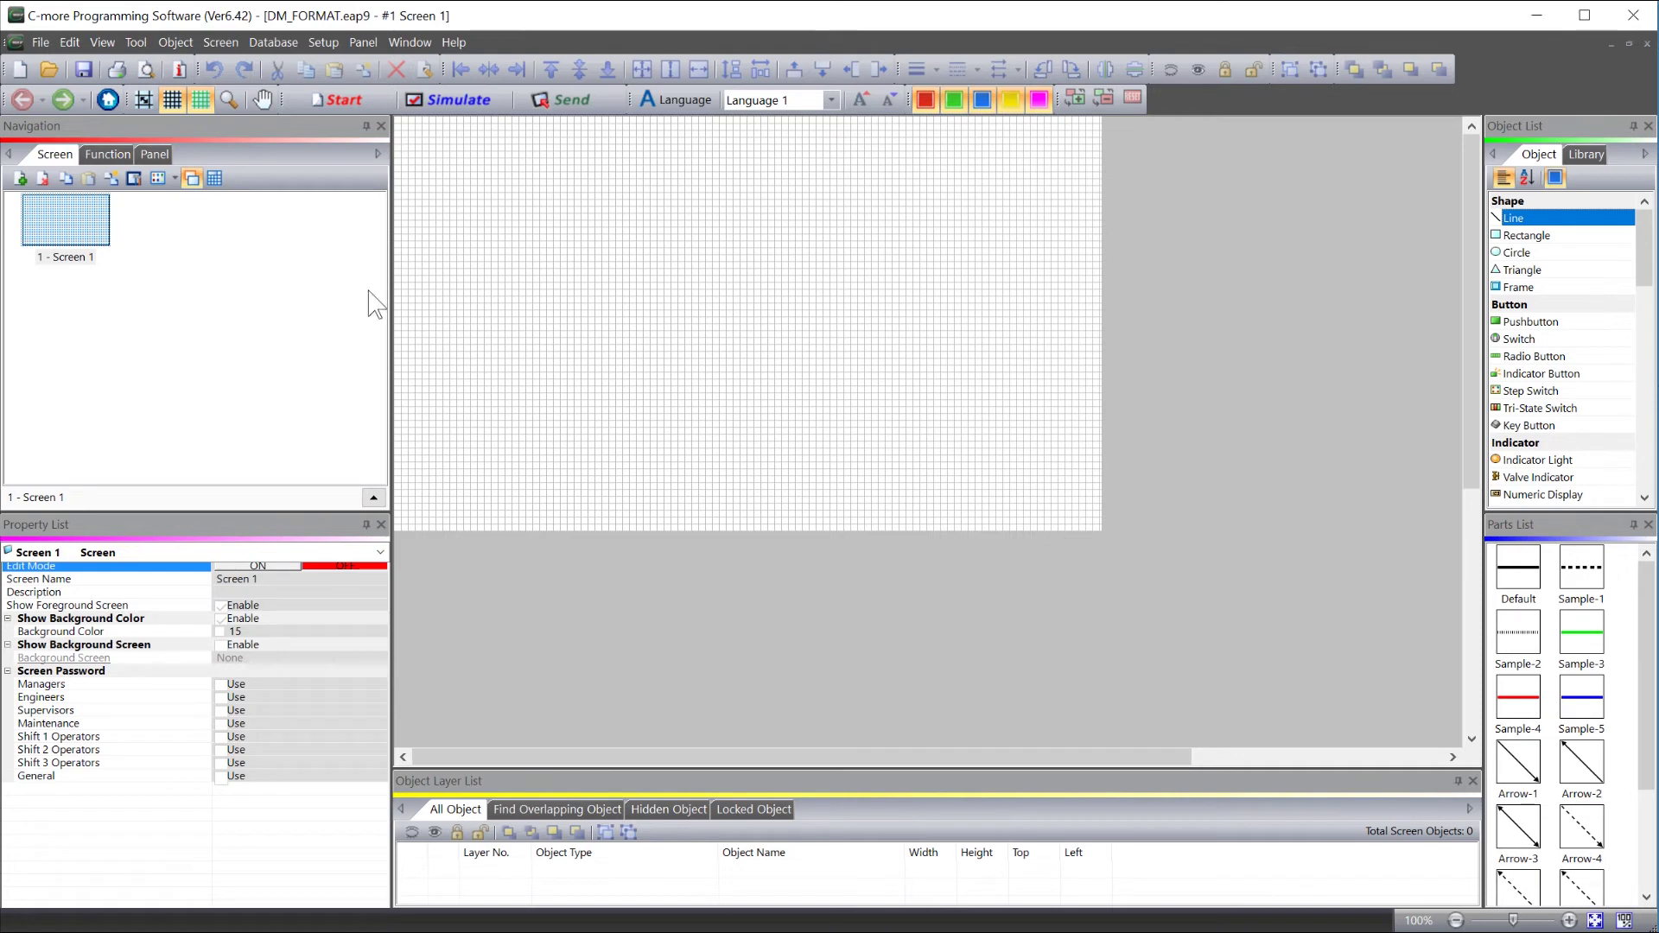
{"action": "left_click", "coordinate": [41, 43]}
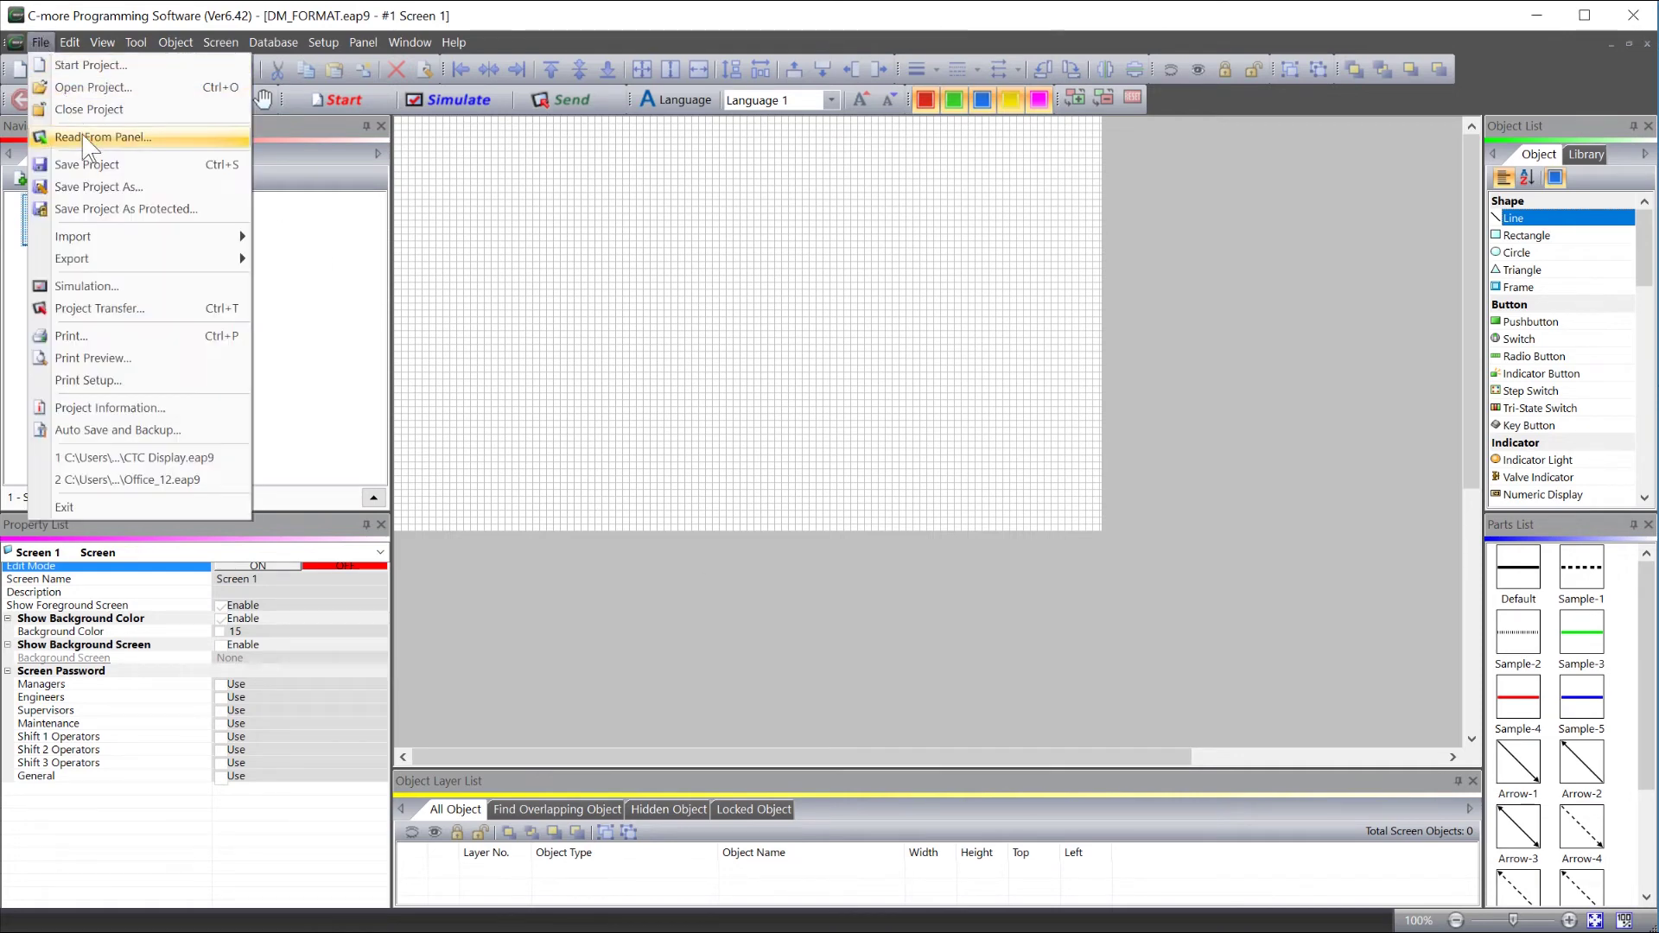
{"action": "mouse_move", "coordinate": [102, 236]}
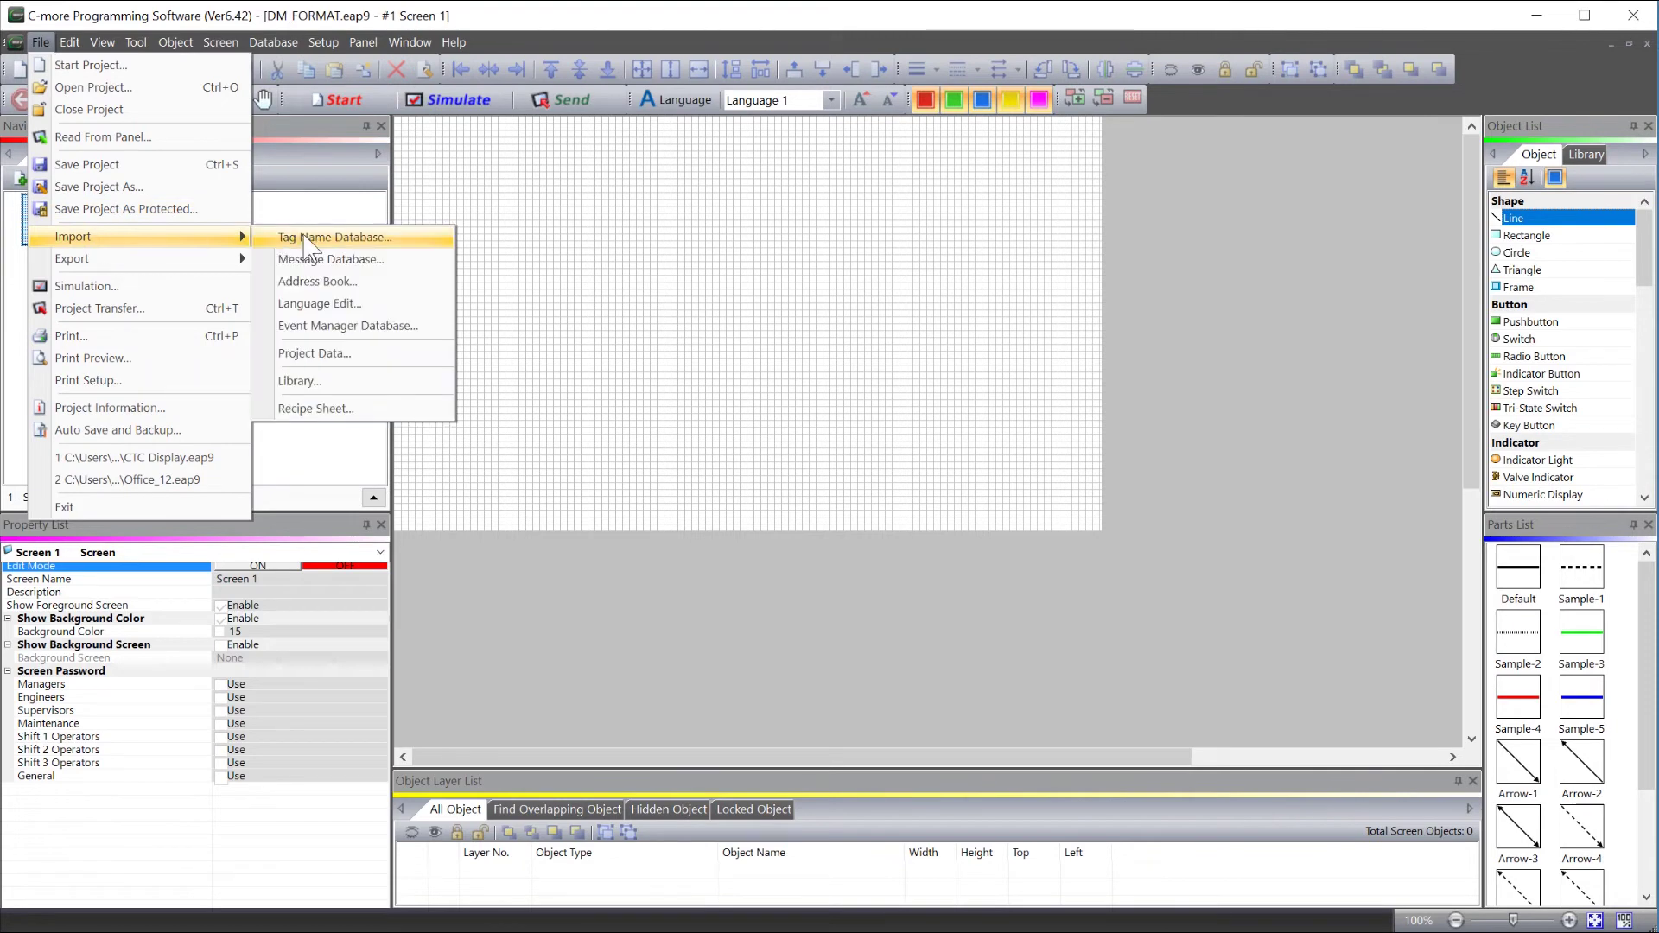
{"action": "left_click", "coordinate": [708, 246]}
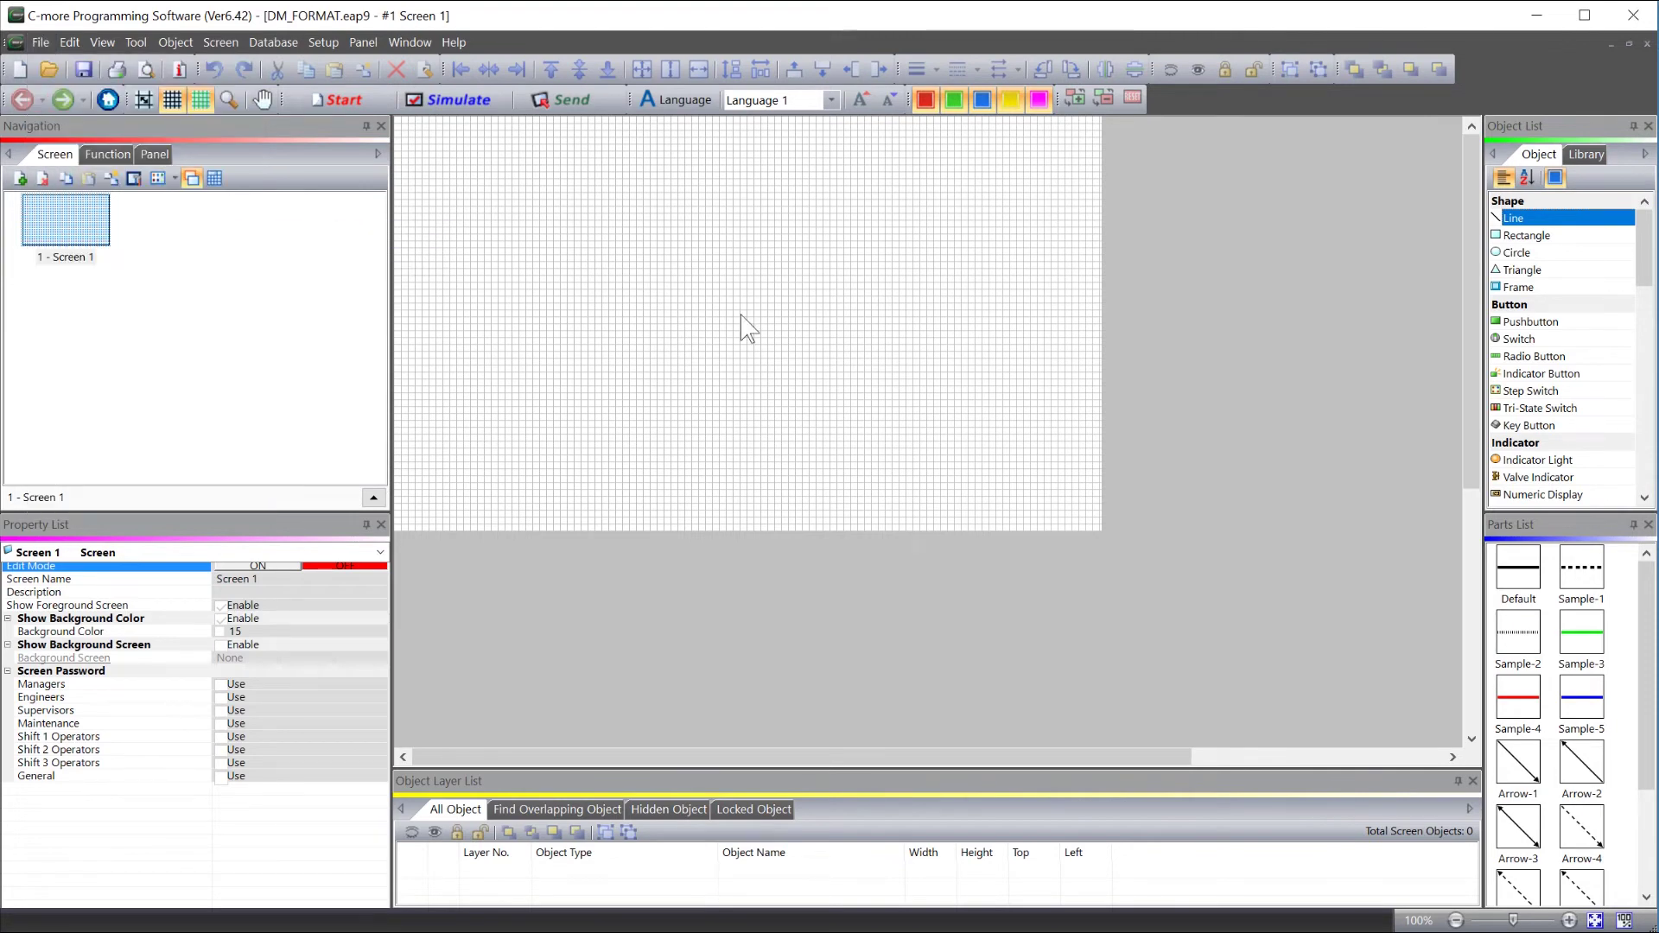
Open the project's Tag Name Database
{"action": "left_click", "coordinate": [124, 157]}
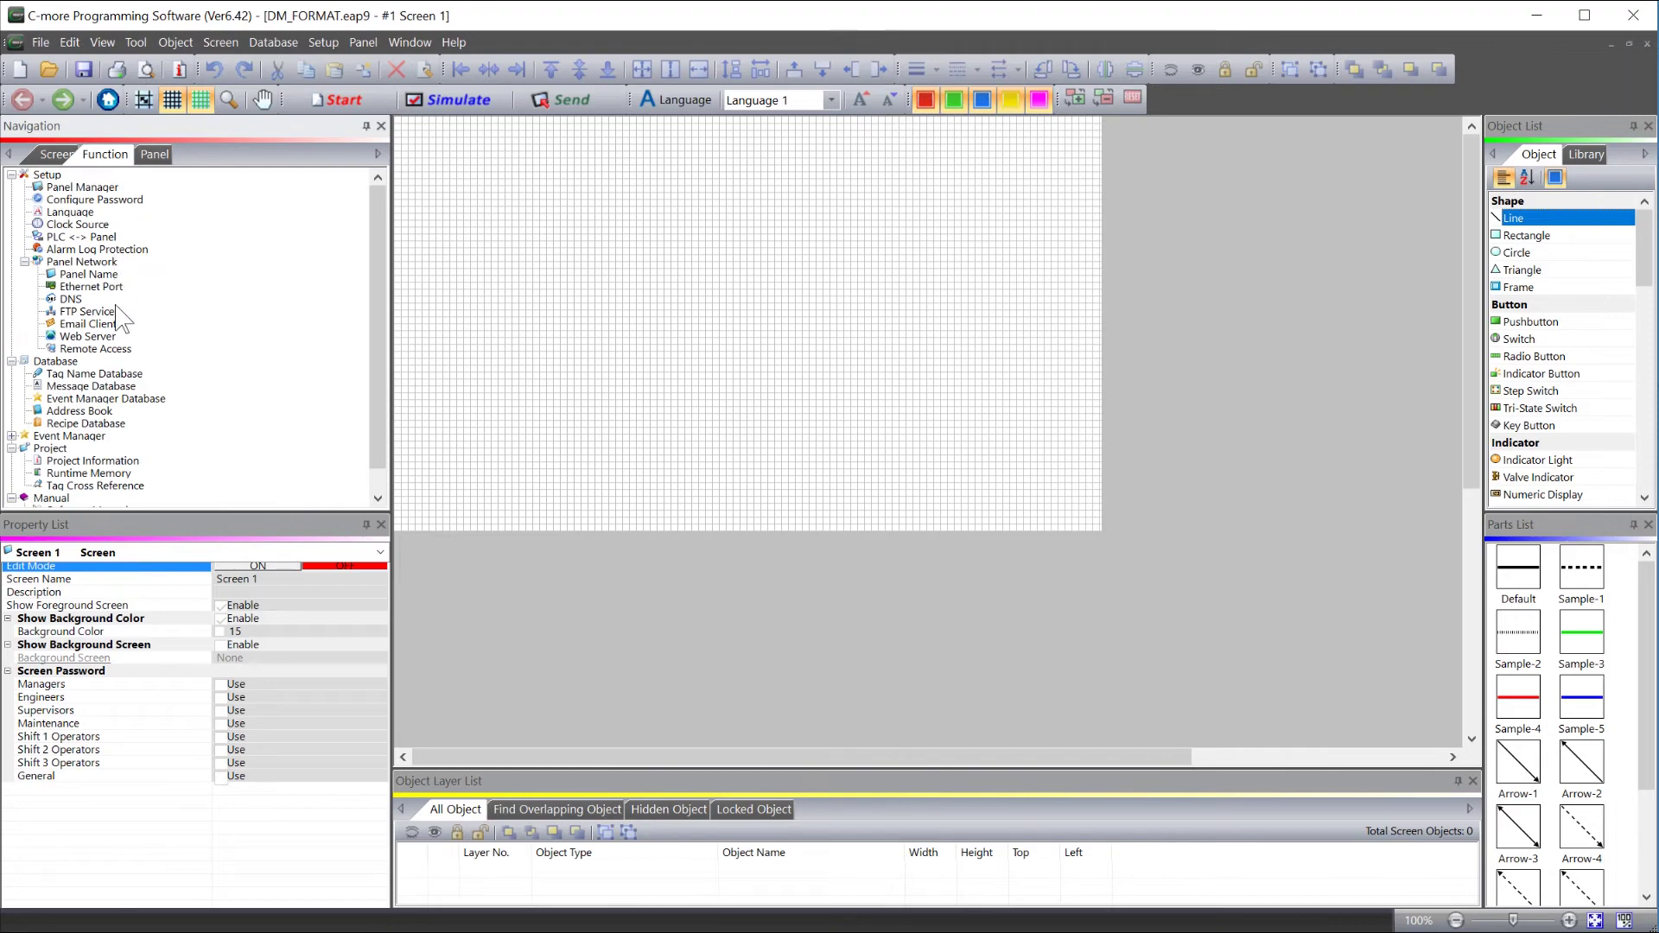
{"action": "left_click", "coordinate": [128, 374]}
{"action": "double_click", "coordinate": [127, 374]}
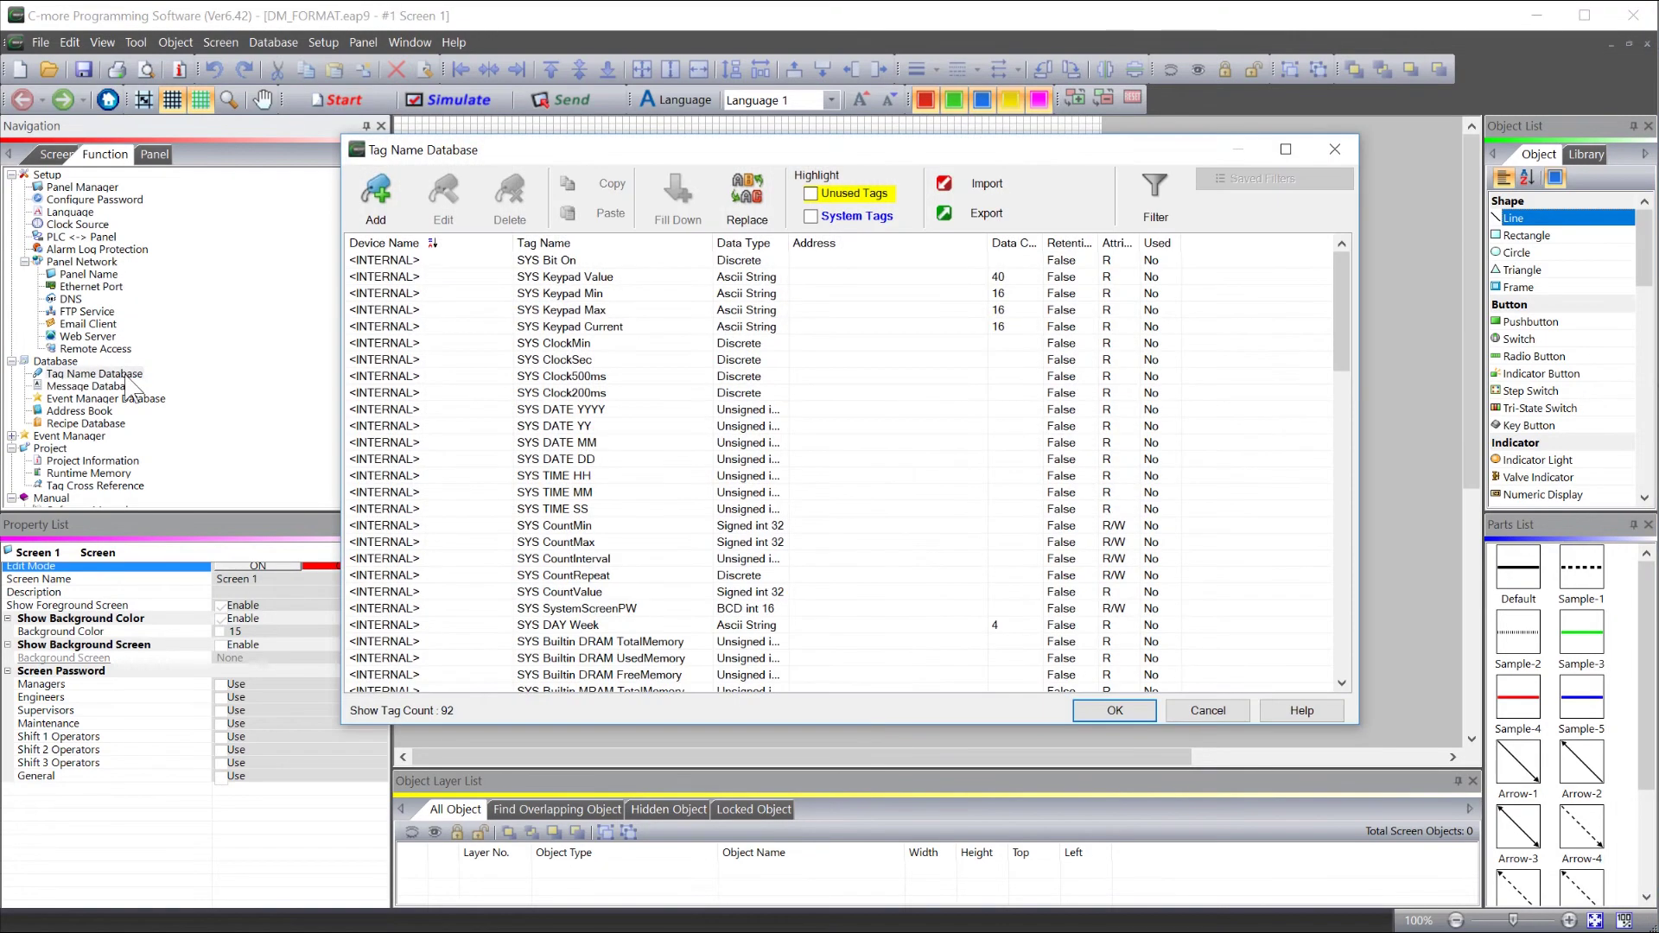
Import the tags from Dm Format.csv in the Do-more Tags folder to device DEV001, overwriting existing tags
{"action": "left_click", "coordinate": [974, 185]}
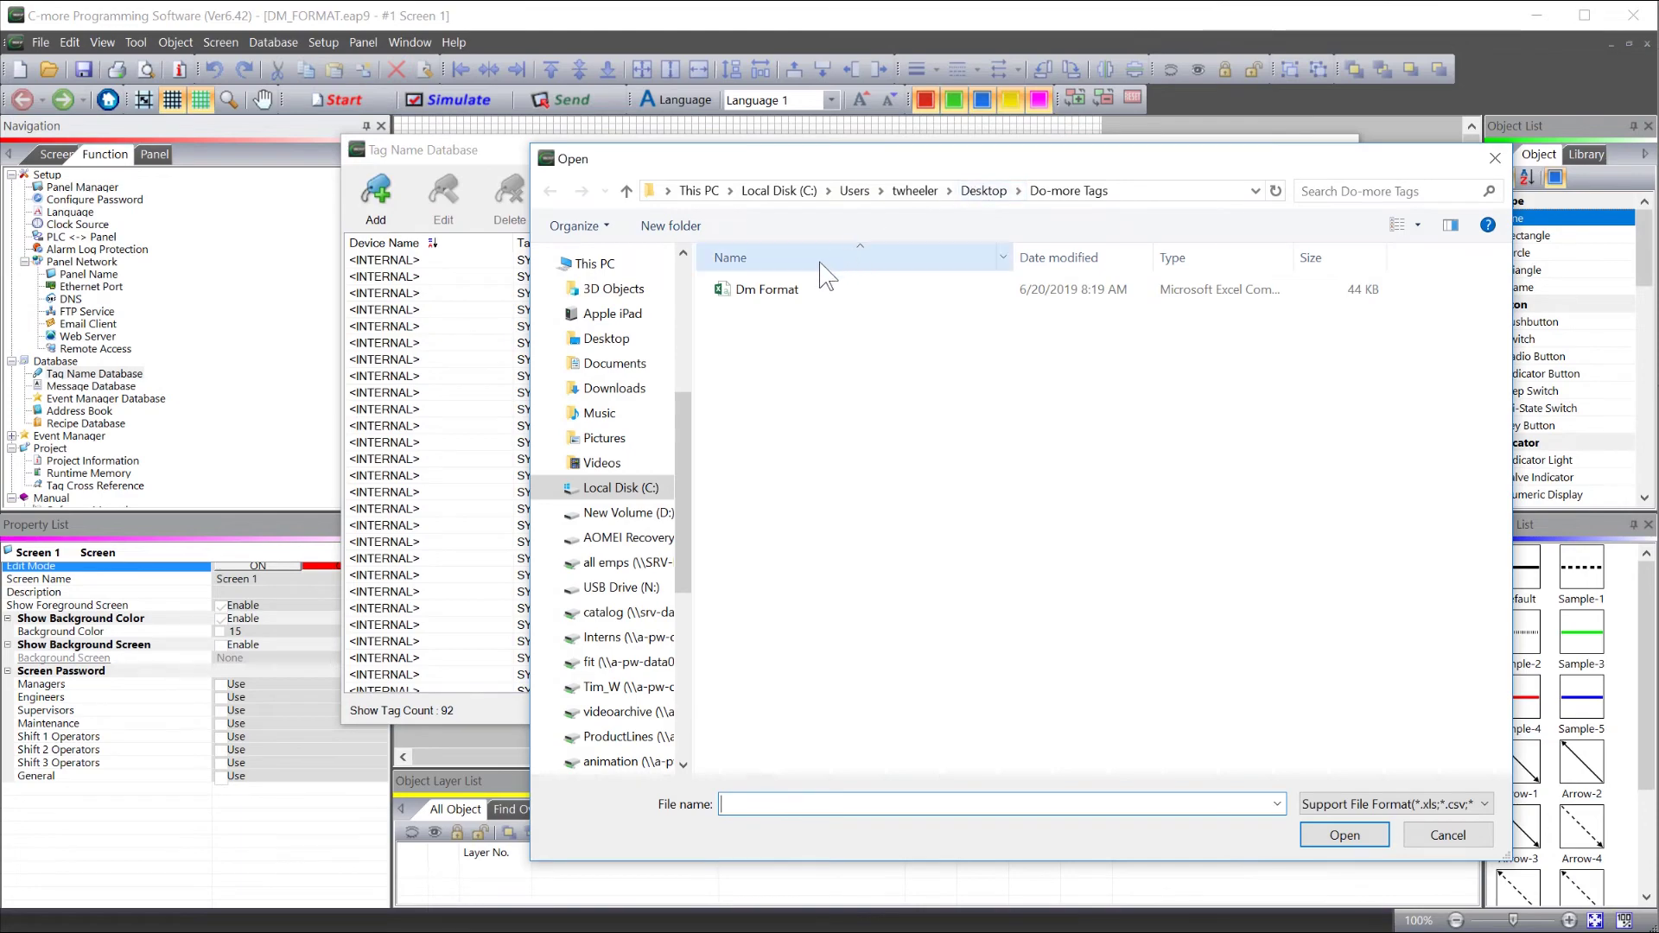
{"action": "double_click", "coordinate": [779, 298]}
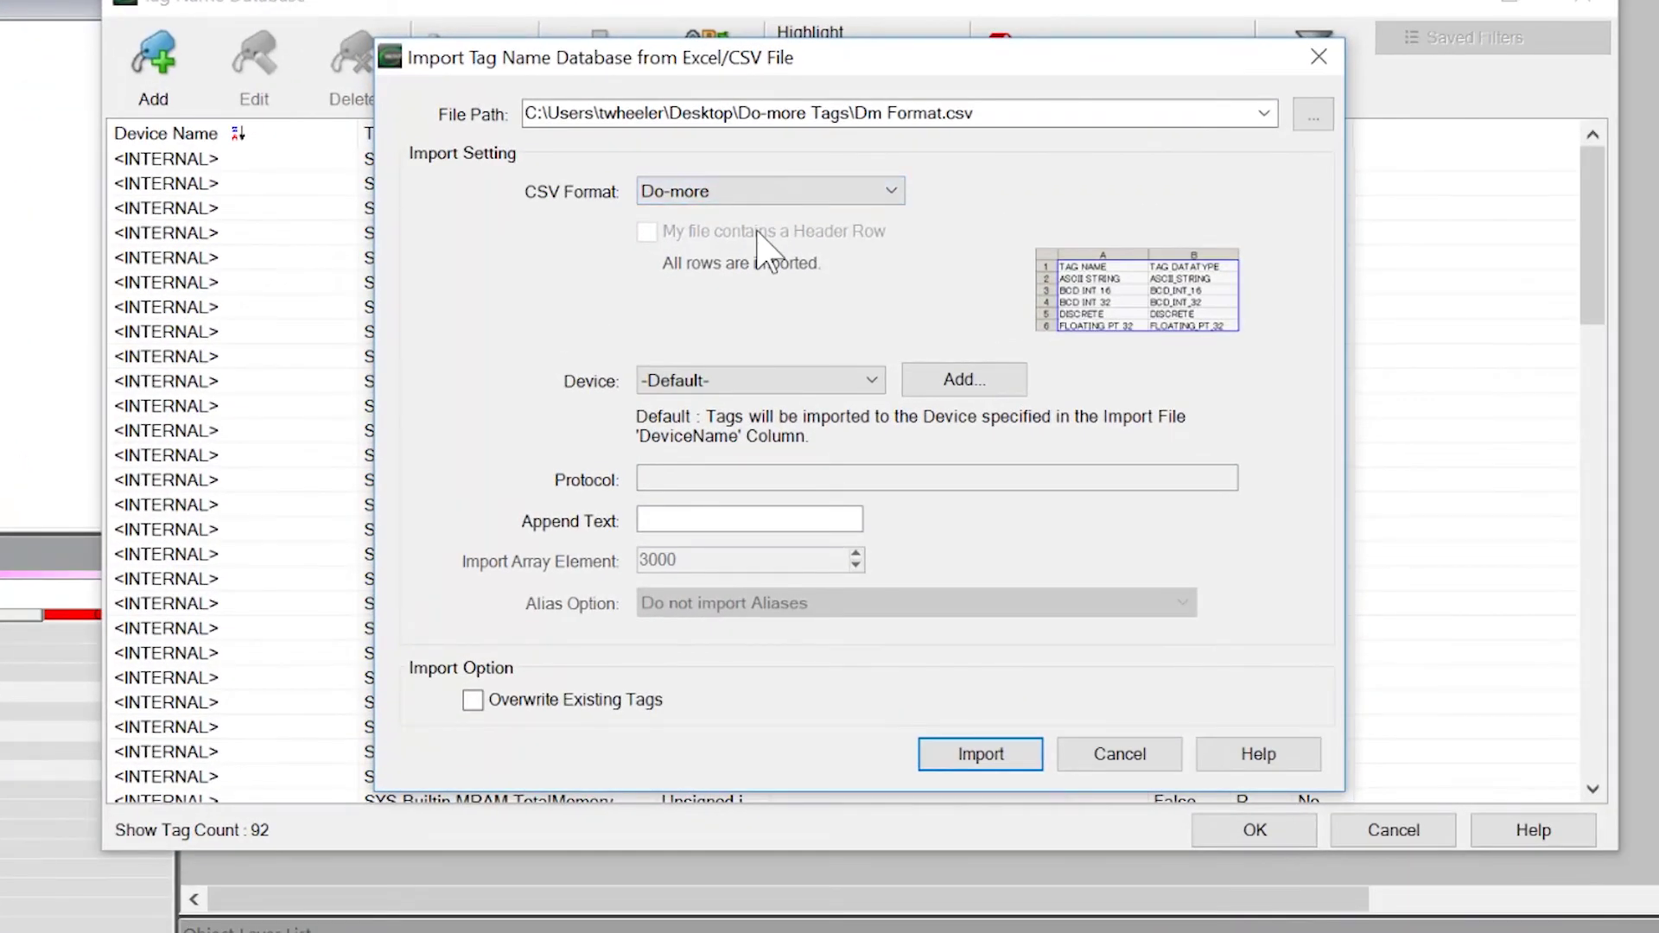
{"action": "left_click", "coordinate": [873, 380]}
{"action": "left_click", "coordinate": [832, 427]}
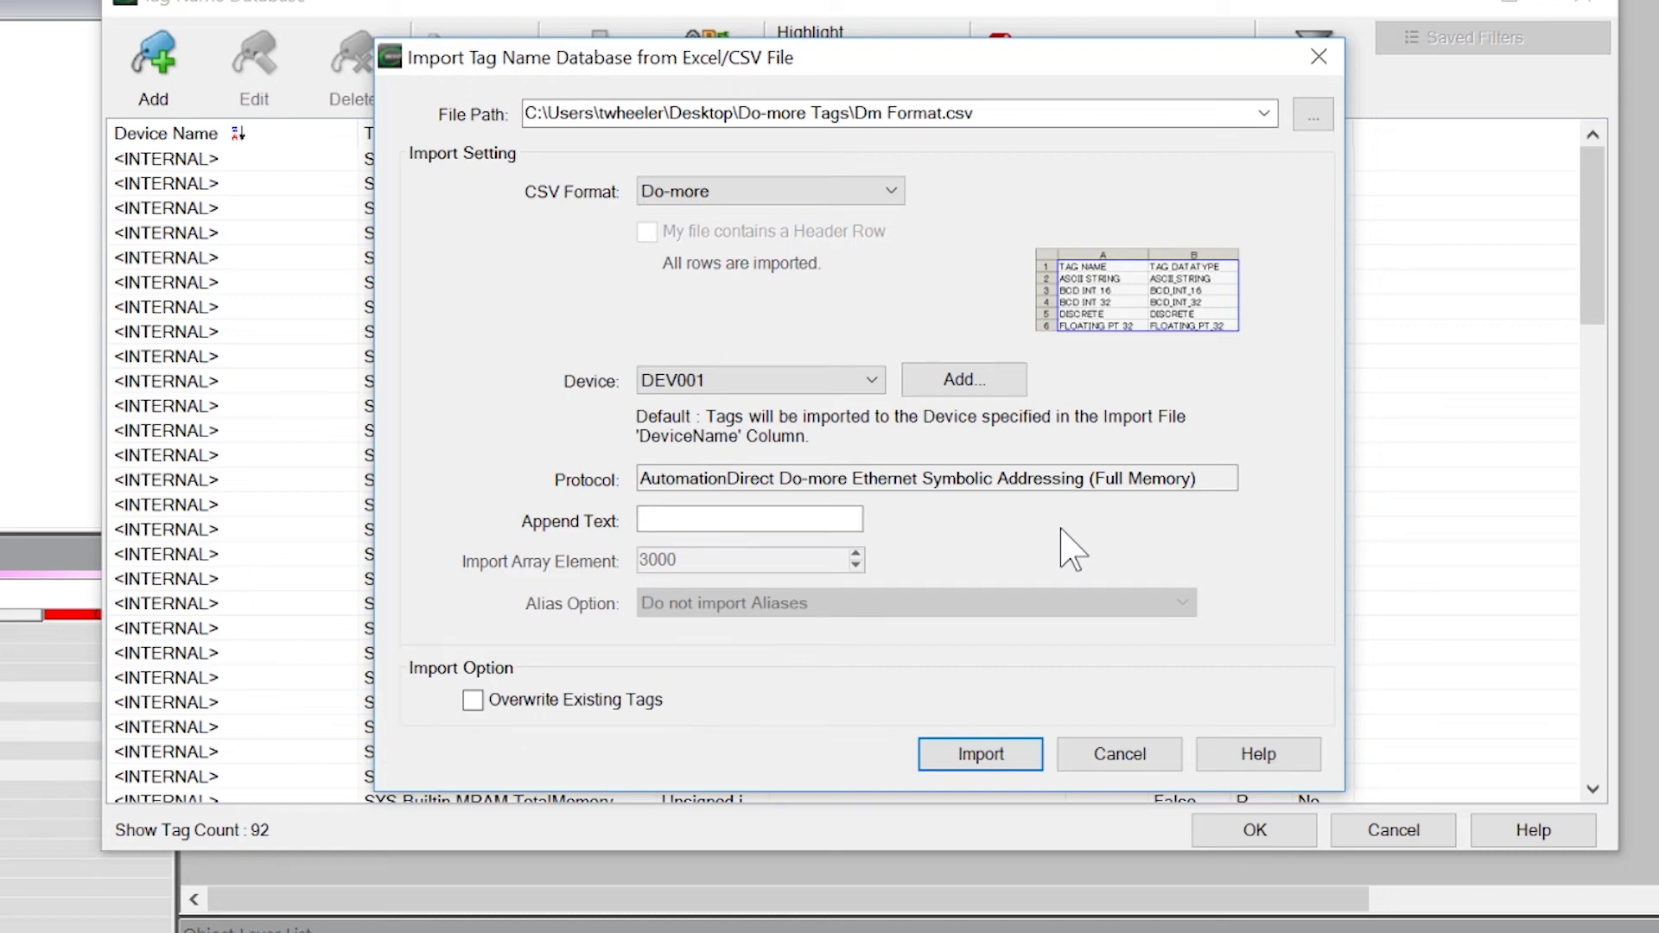
{"action": "left_click", "coordinate": [981, 754]}
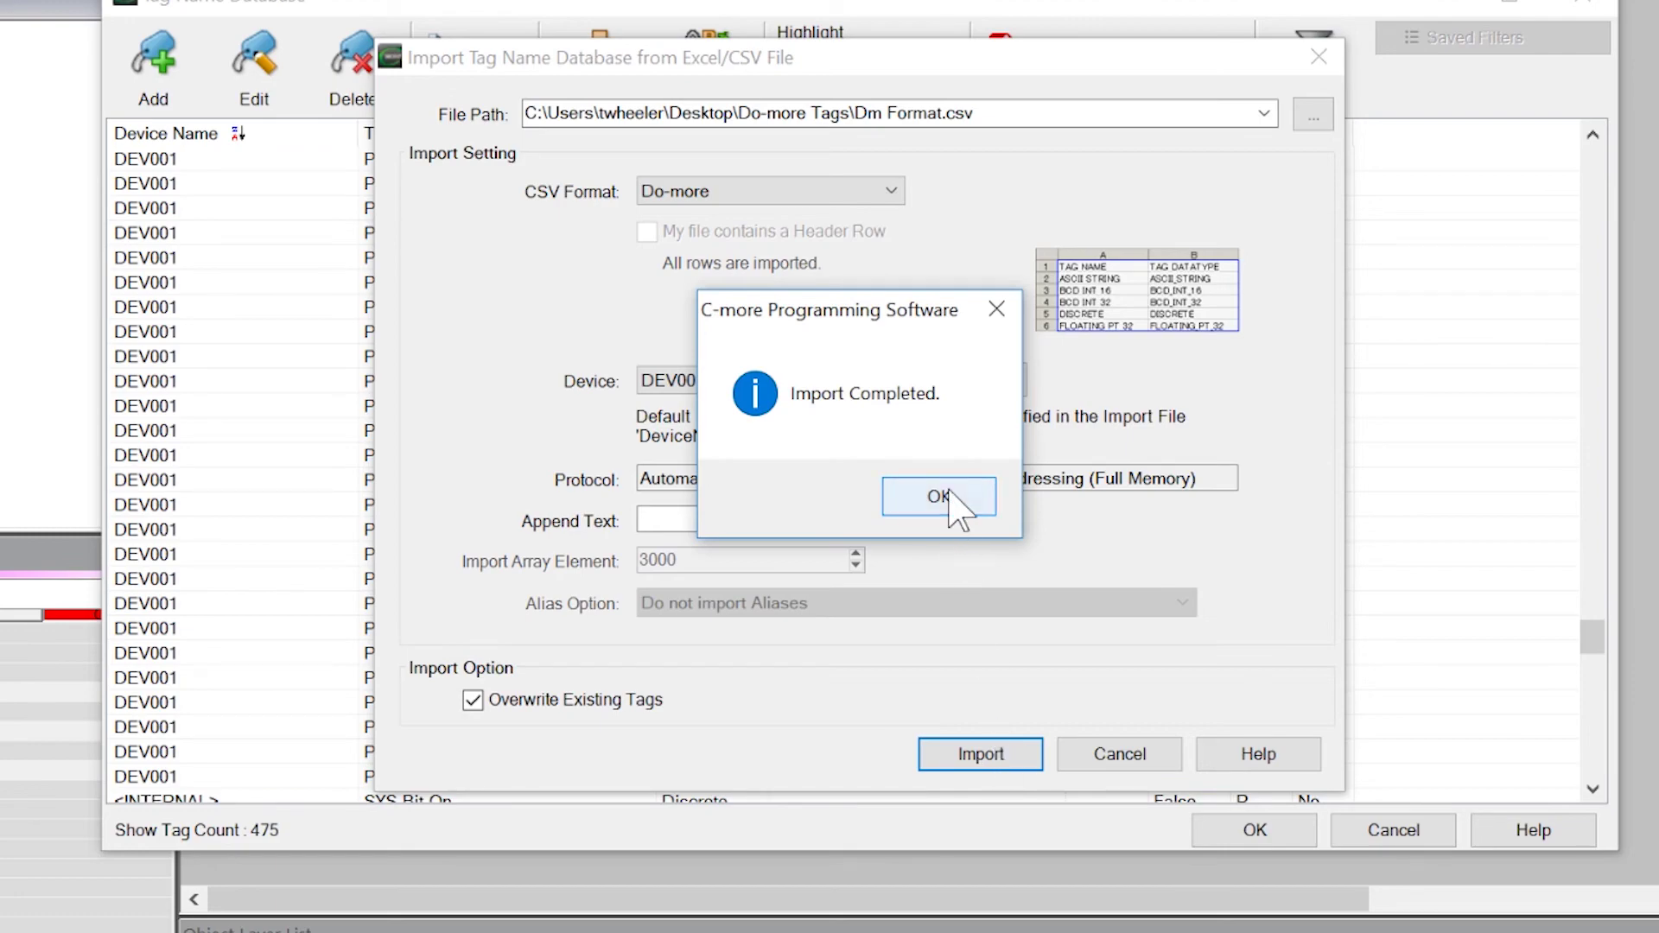
{"action": "left_click", "coordinate": [949, 494]}
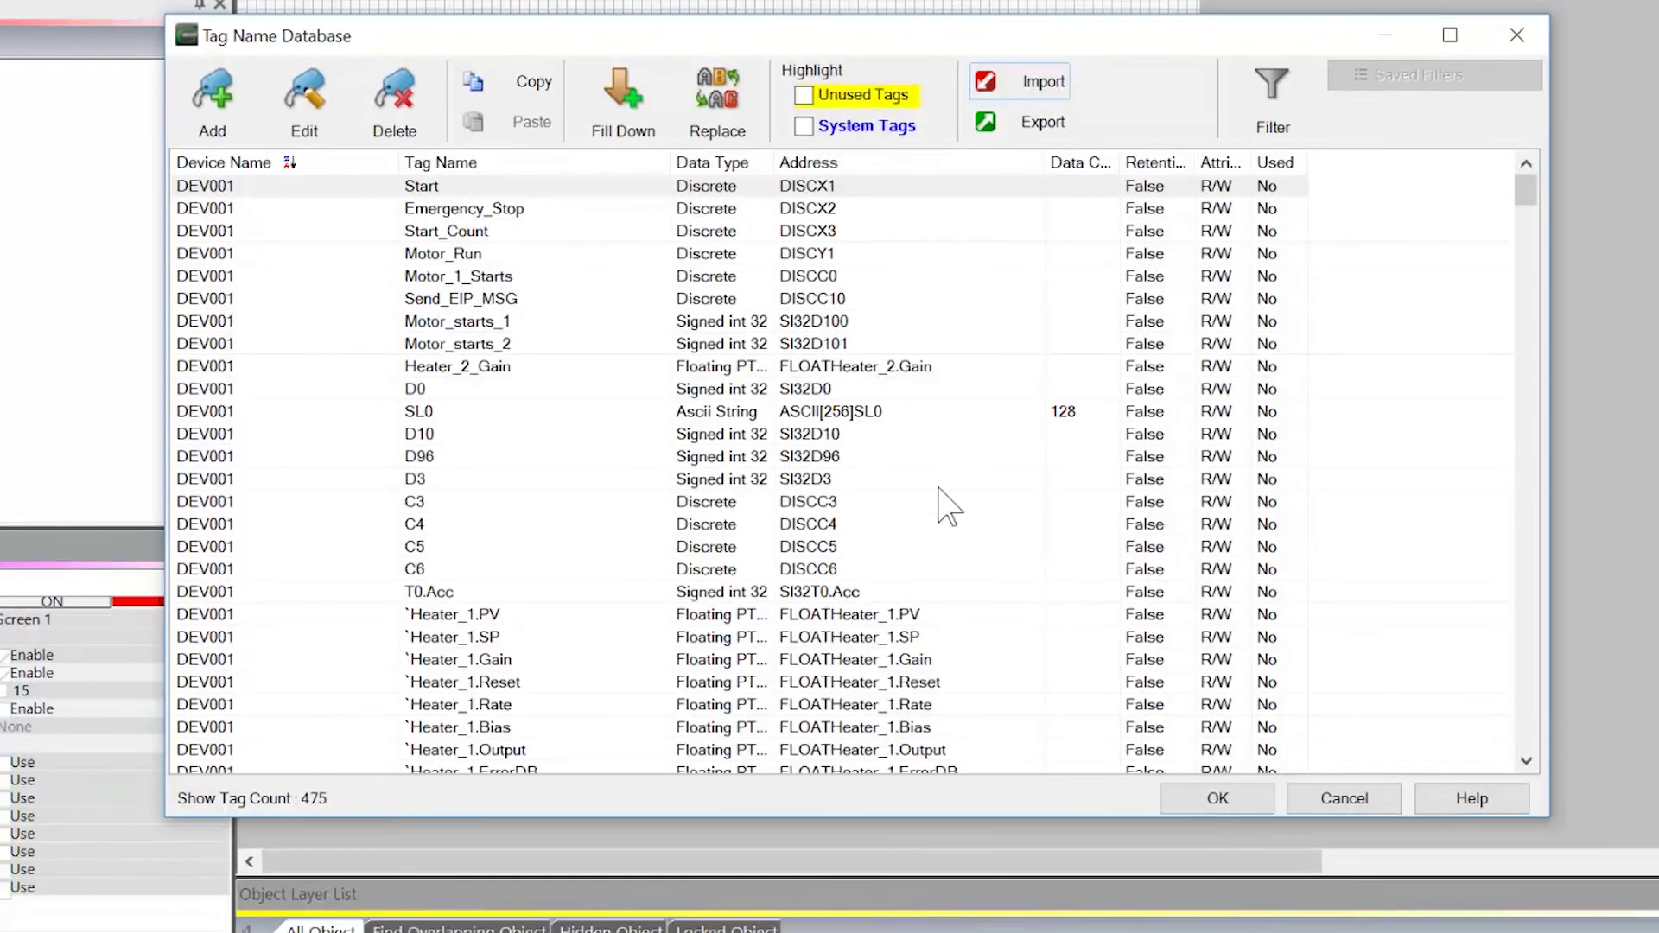
{"action": "scroll", "coordinate": [948, 505], "scroll_direction": "down", "scroll_amount": 1}
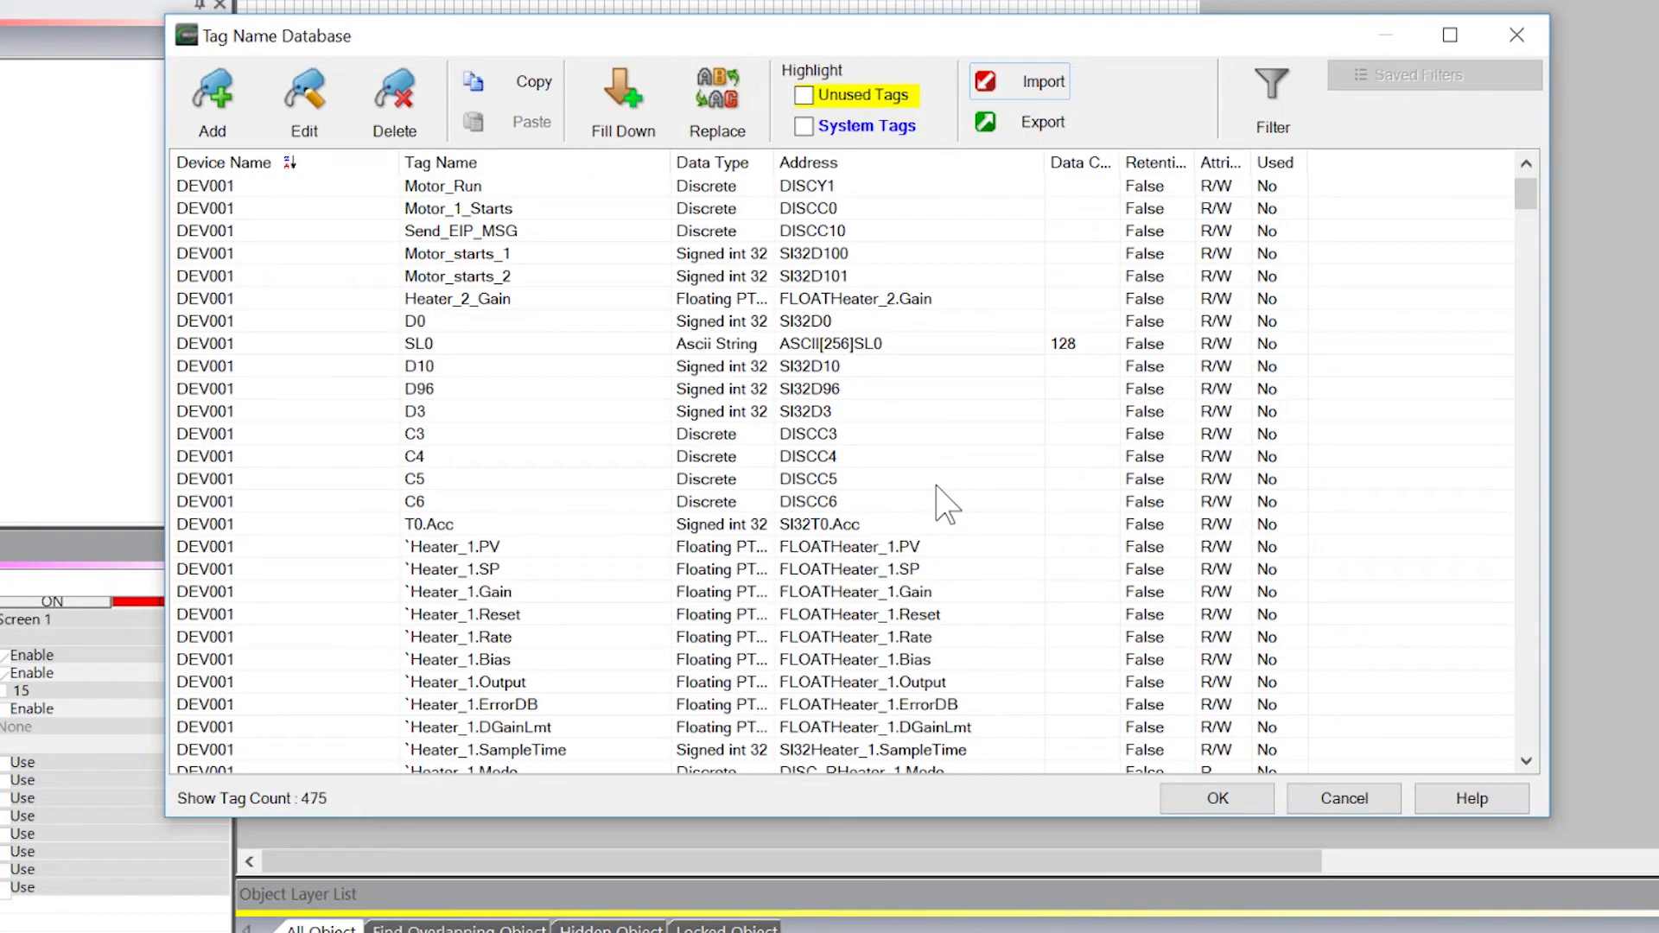
Filter the tag database to hide the <SYSTEM> and <INTERNAL> device tags, review the DEV001 tags and accept the database
{"action": "left_click", "coordinate": [1278, 95]}
{"action": "left_click", "coordinate": [1250, 359]}
{"action": "left_click", "coordinate": [1250, 381]}
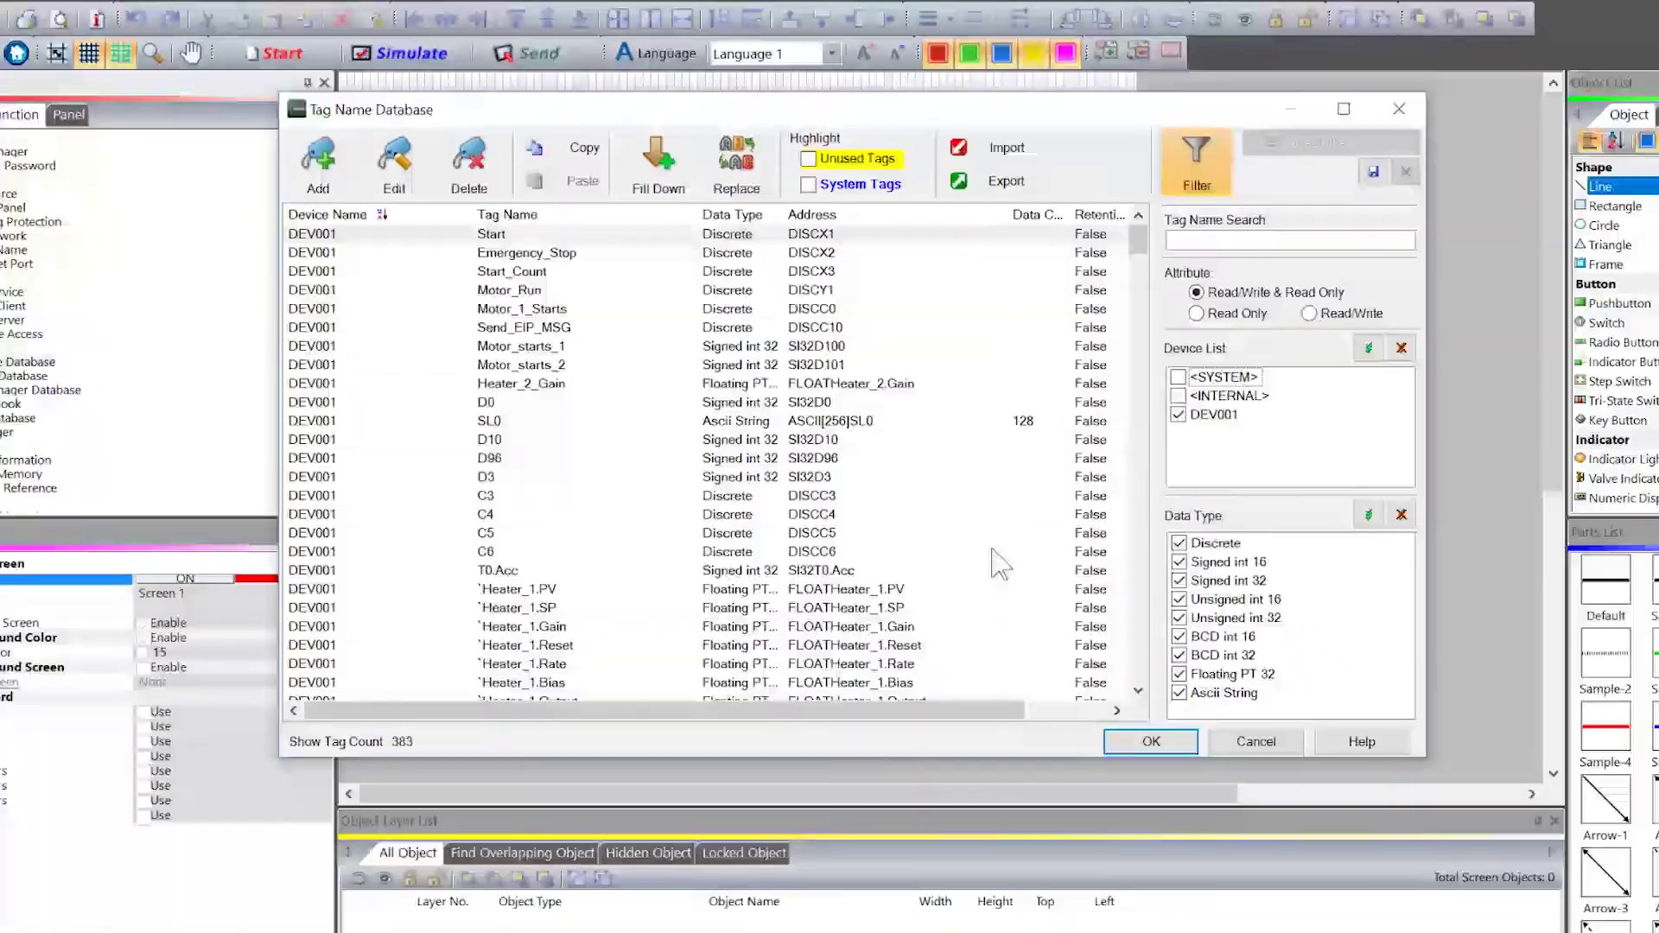
{"action": "scroll", "coordinate": [1052, 597], "scroll_direction": "down", "scroll_amount": 20}
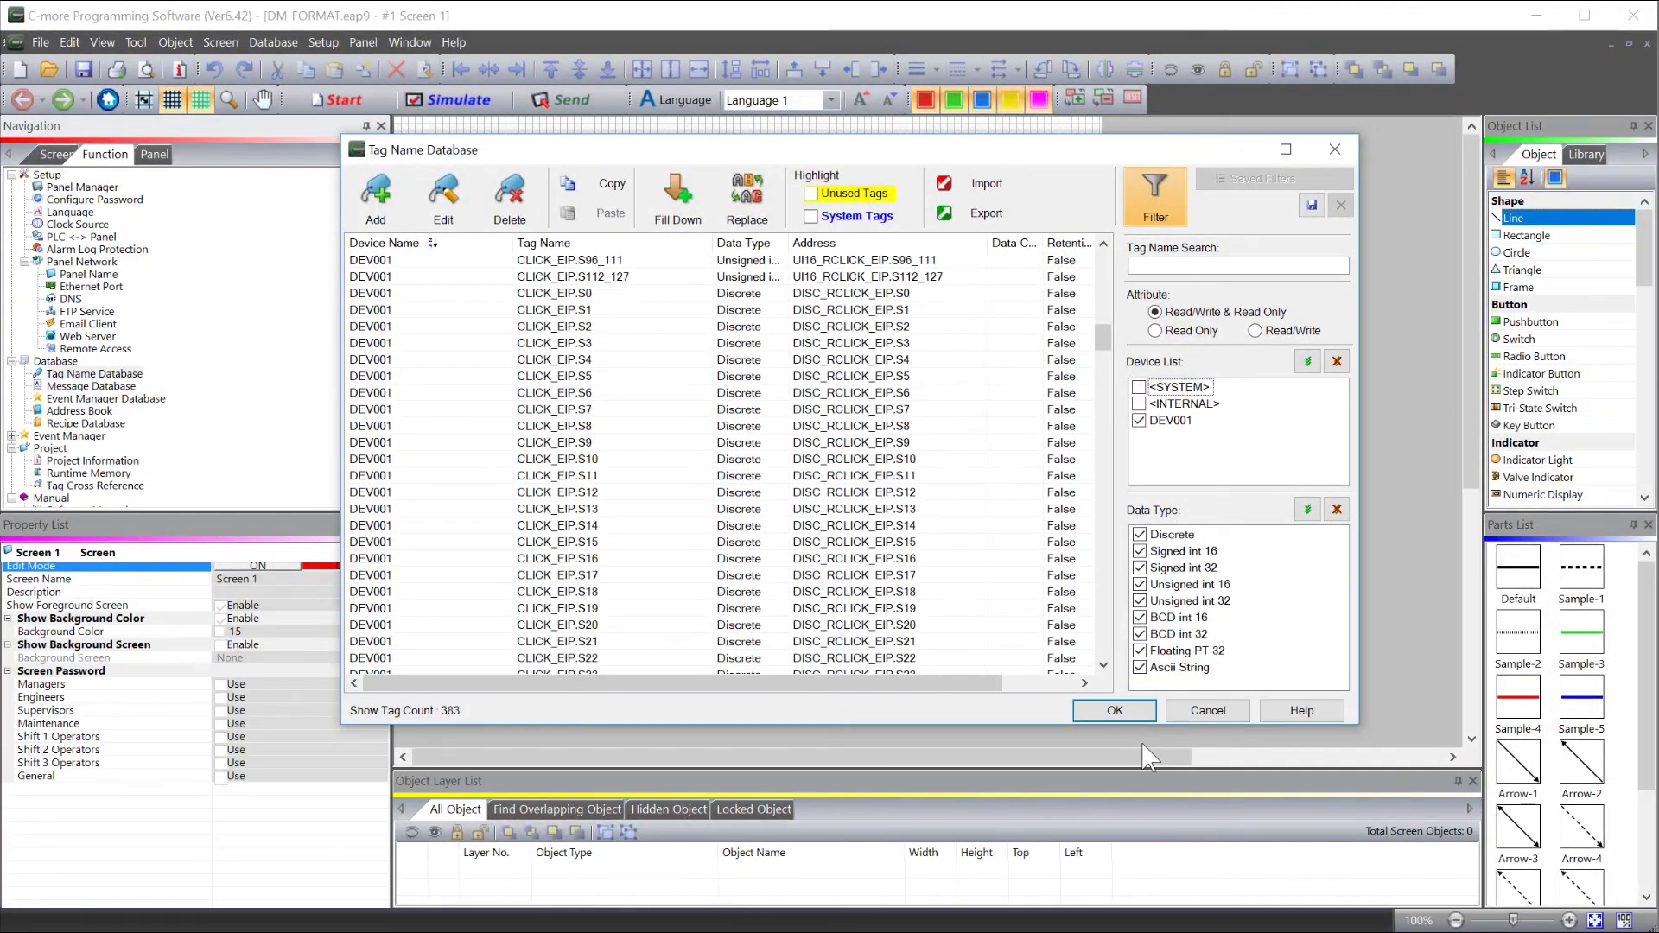
{"action": "left_click", "coordinate": [1123, 712]}
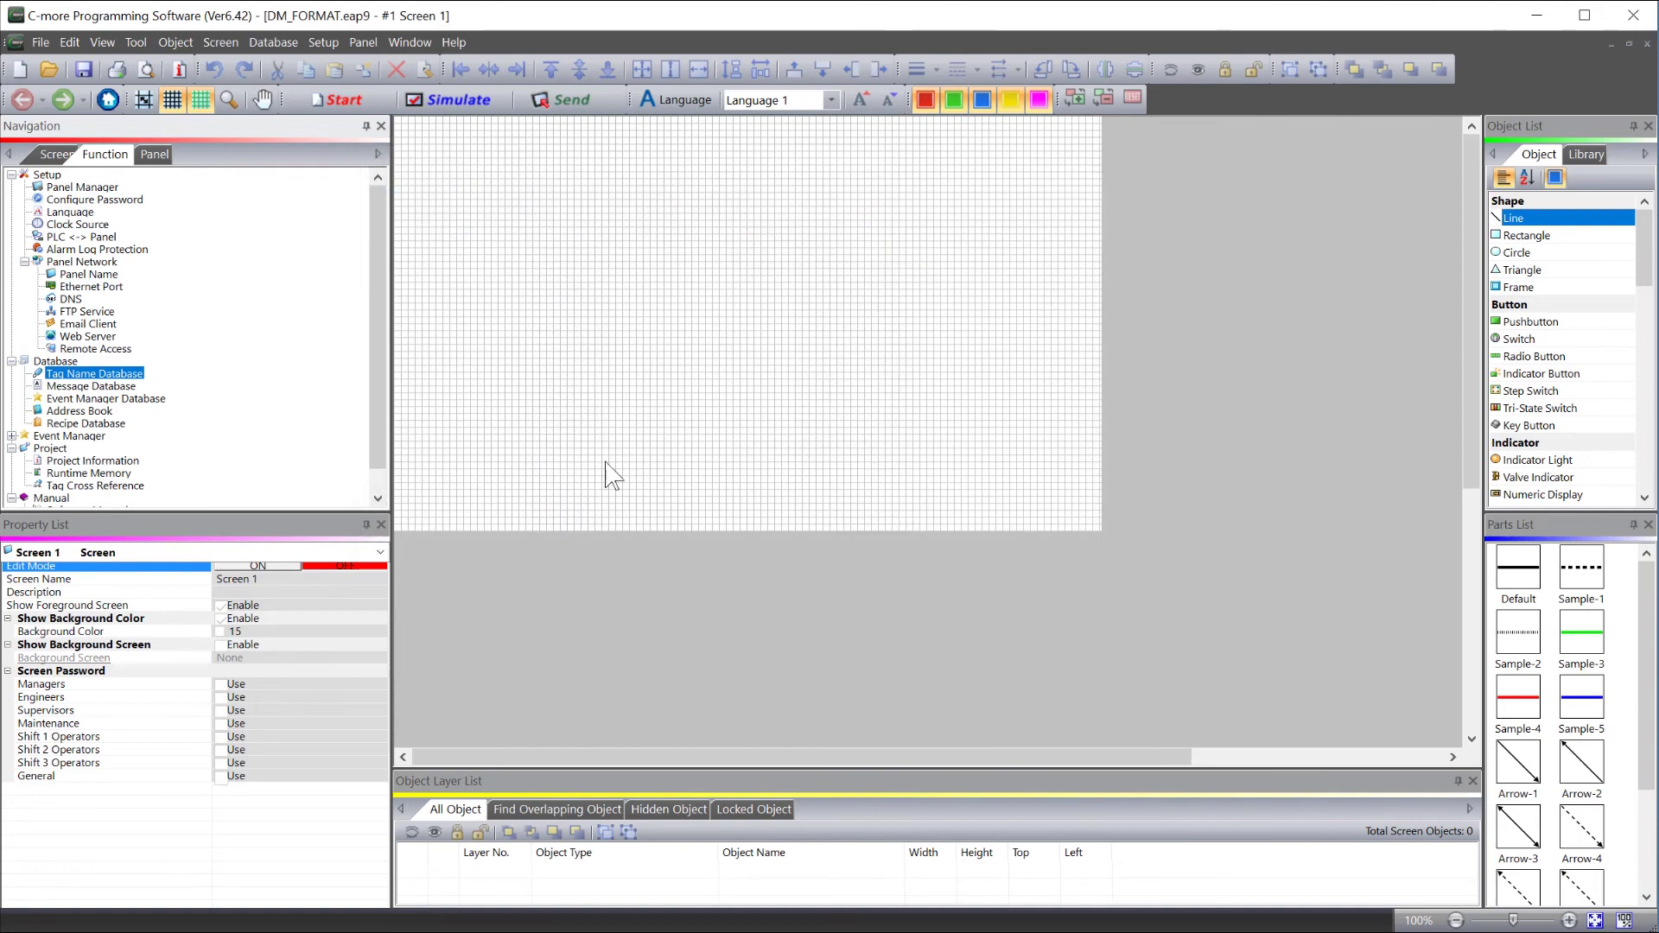
Save the panel's Ethernet port settings to the project with IP address 192.168.1.144 and subnet mask 255.255.0.0
{"action": "double_click", "coordinate": [91, 287]}
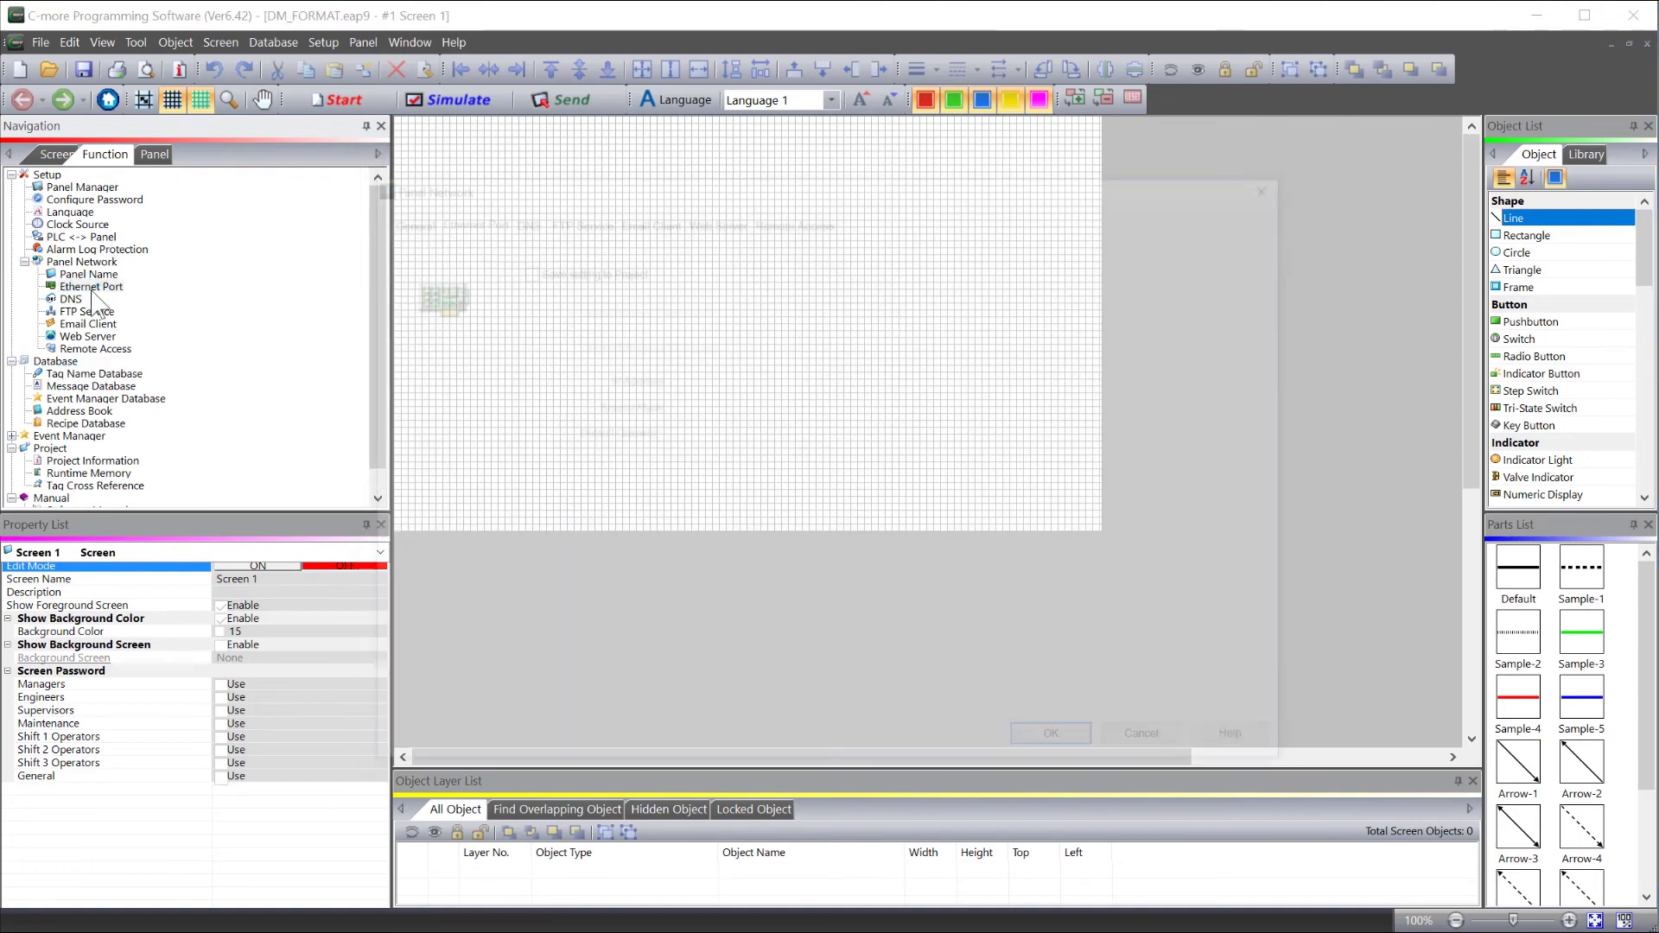
{"action": "left_click", "coordinate": [520, 267]}
{"action": "type", "text": "192.168.1.144"}
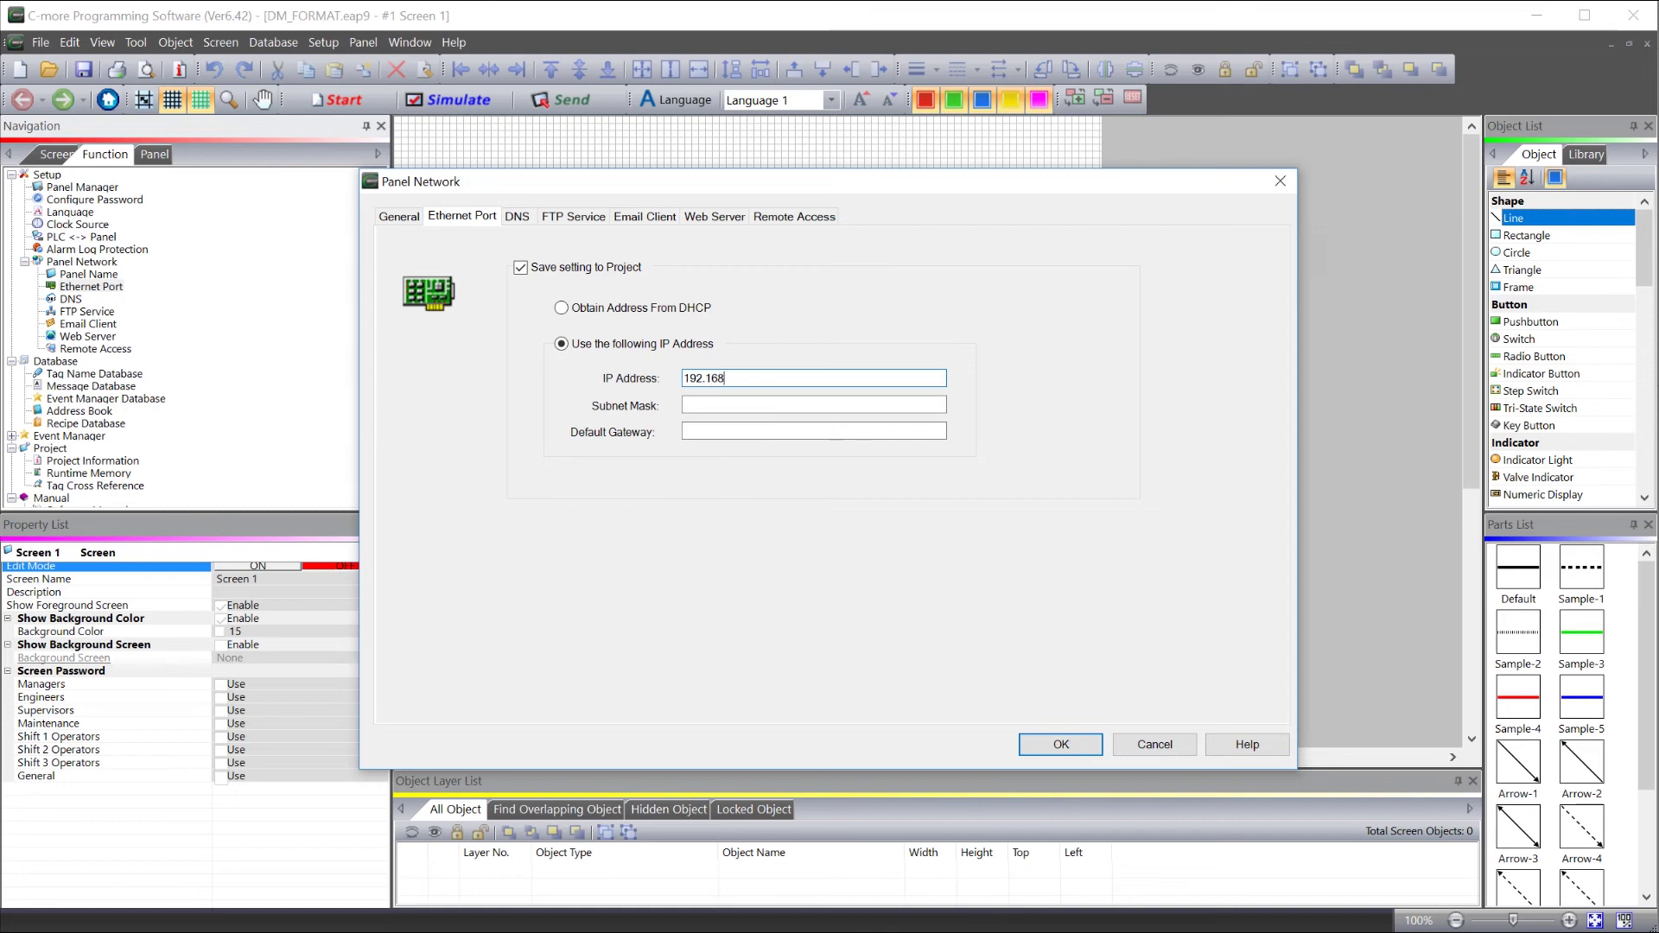
{"action": "key", "text": "Tab"}
{"action": "type", "text": "255.255.0.0"}
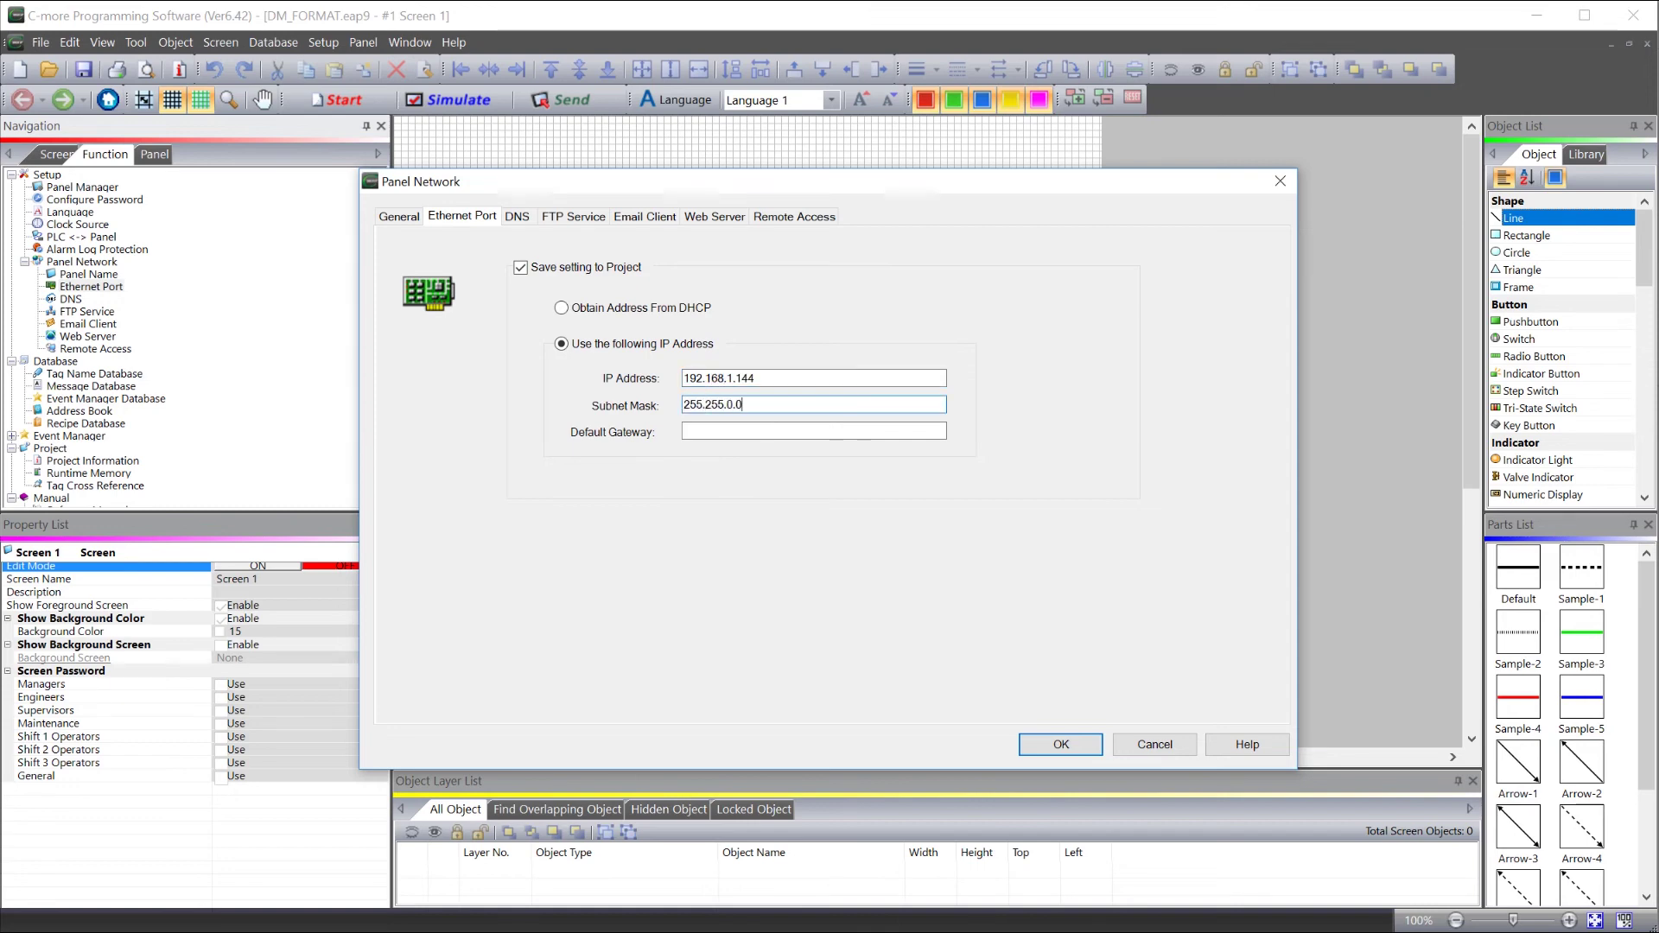
{"action": "left_click", "coordinate": [1042, 740]}
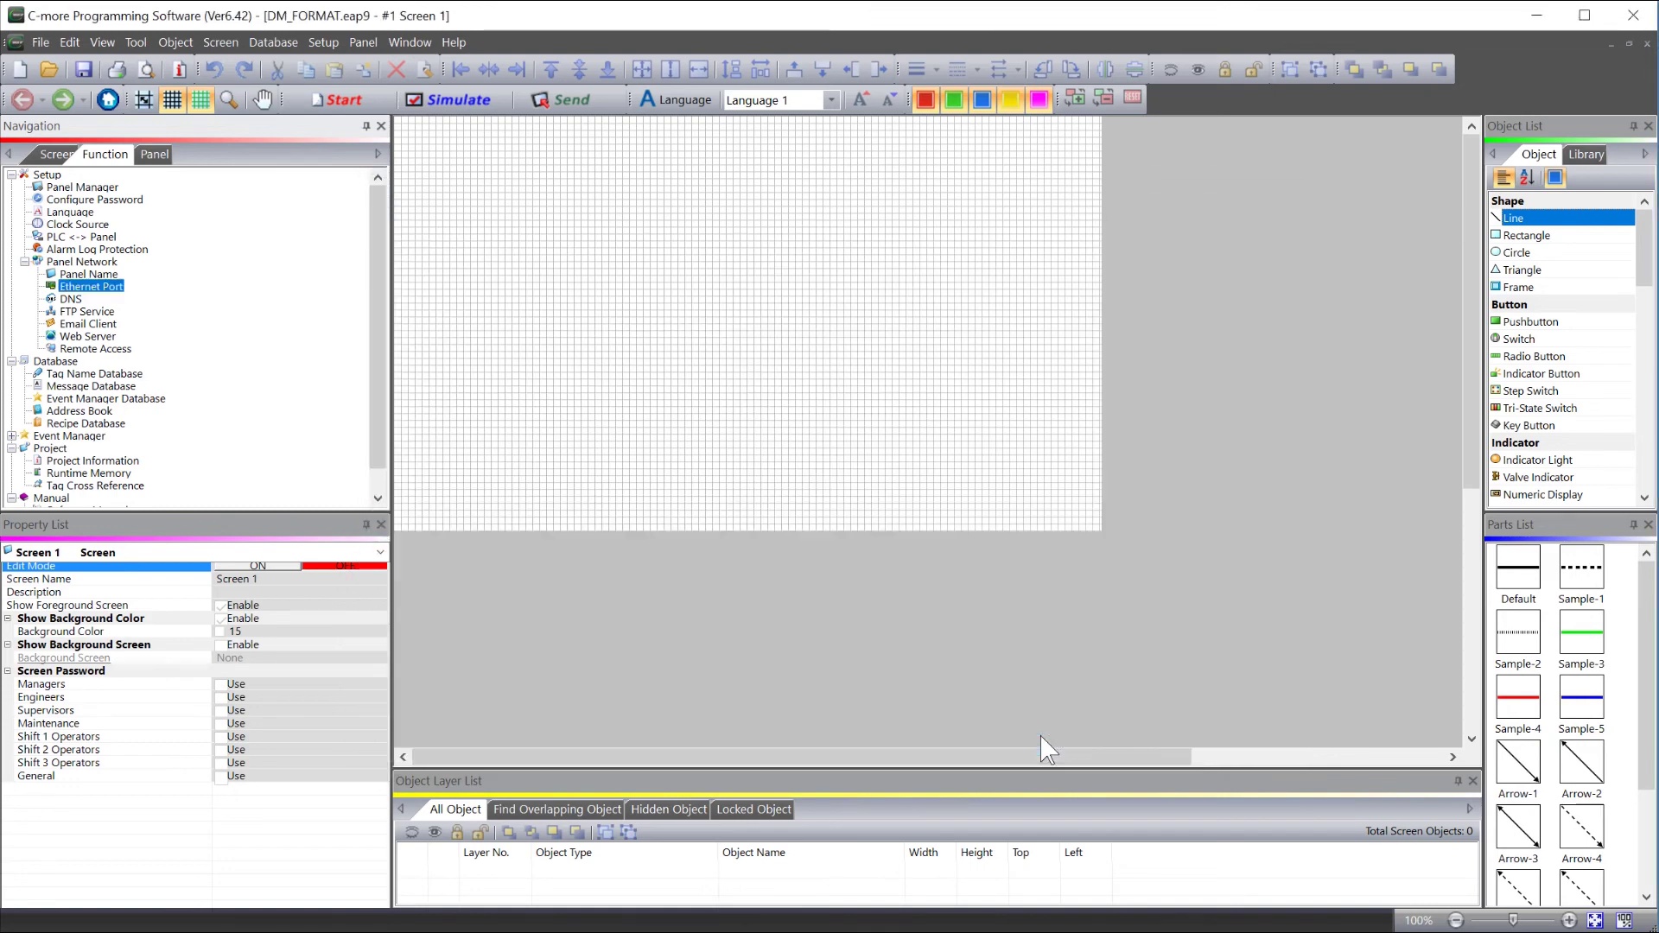